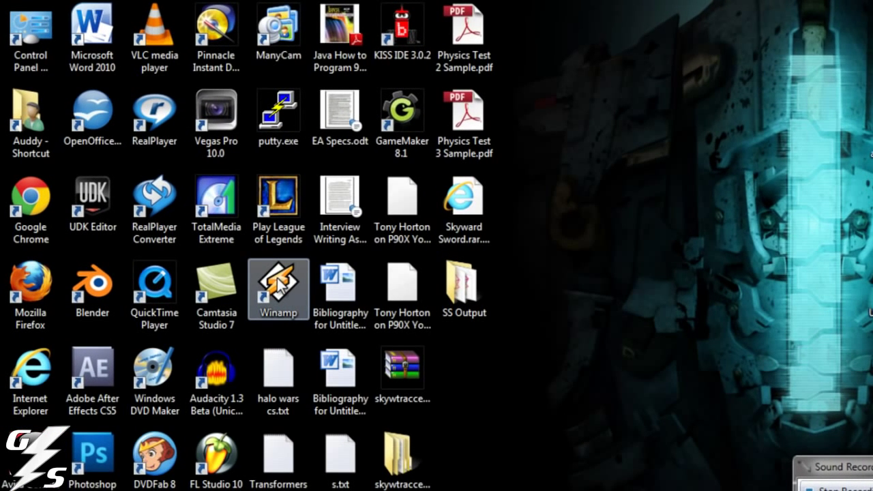
Launch Winamp, mute the sound and open the program's preferences
left_click(281, 284)
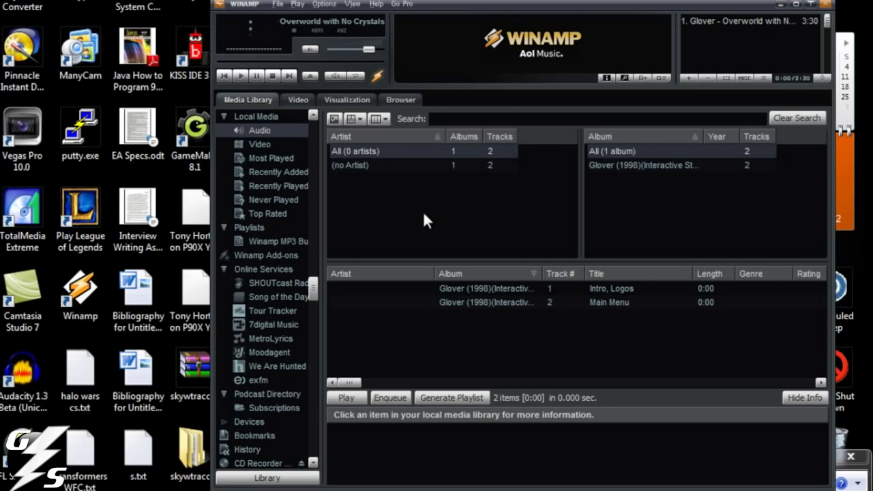
key("XF86AudioMute")
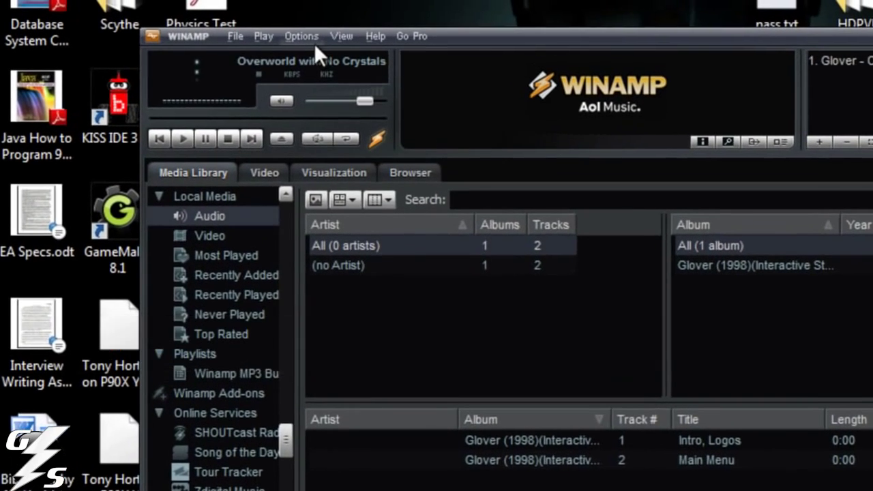
left_click(327, 4)
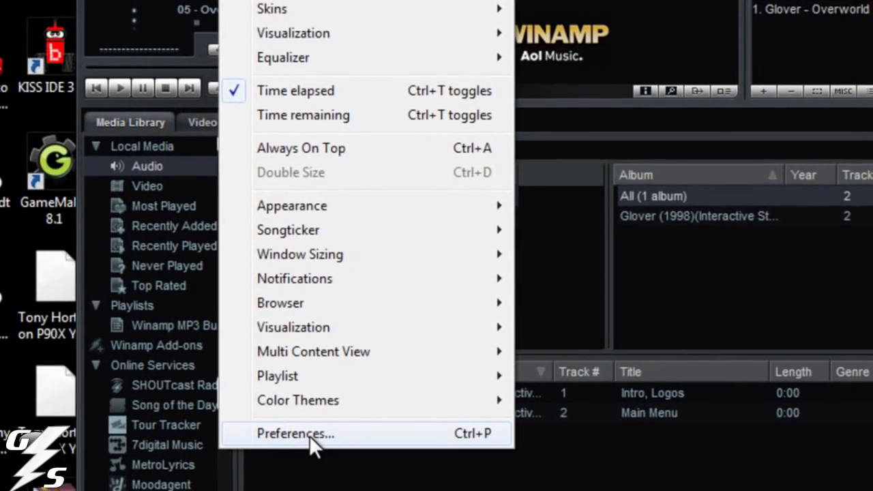
left_click(295, 434)
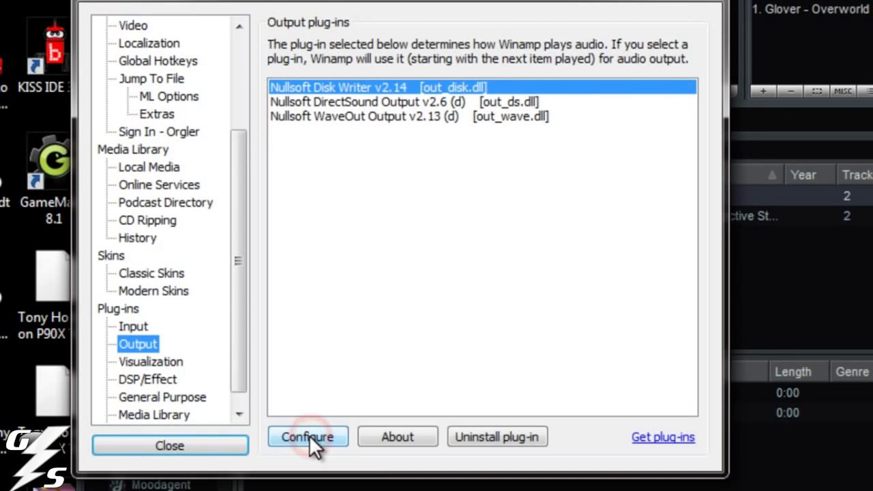
Look through the Plug-ins section of the preferences, including the input and output plug-in lists
left_click_drag(240, 290, 236, 163)
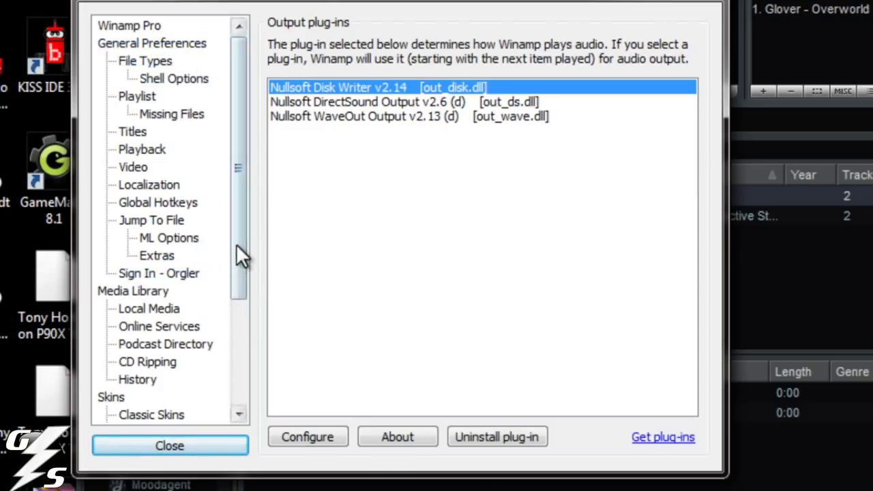
mouse_move(238, 249)
left_mouse_down()
mouse_move(250, 334)
mouse_move(270, 391)
mouse_move(267, 383)
left_mouse_up()
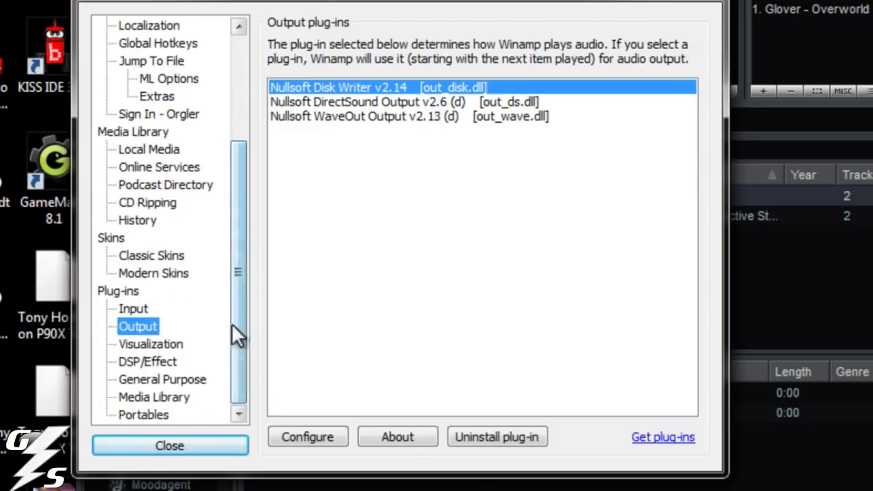
left_click(109, 292)
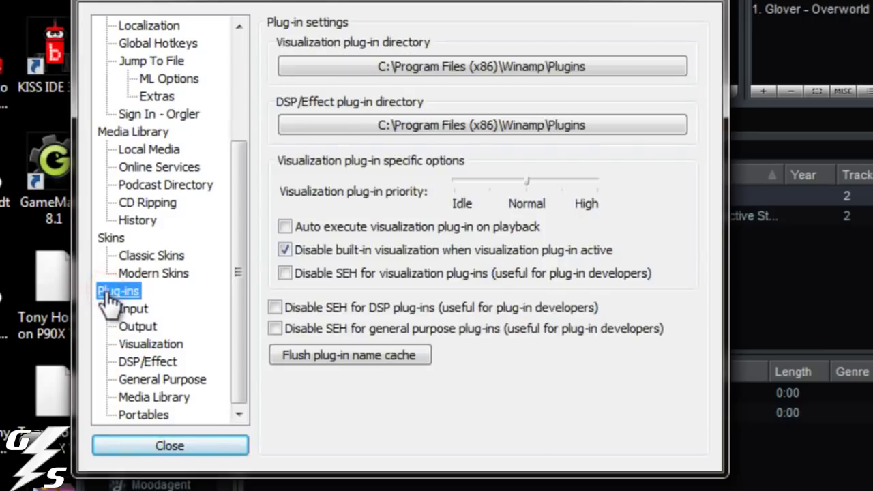
left_click(133, 311)
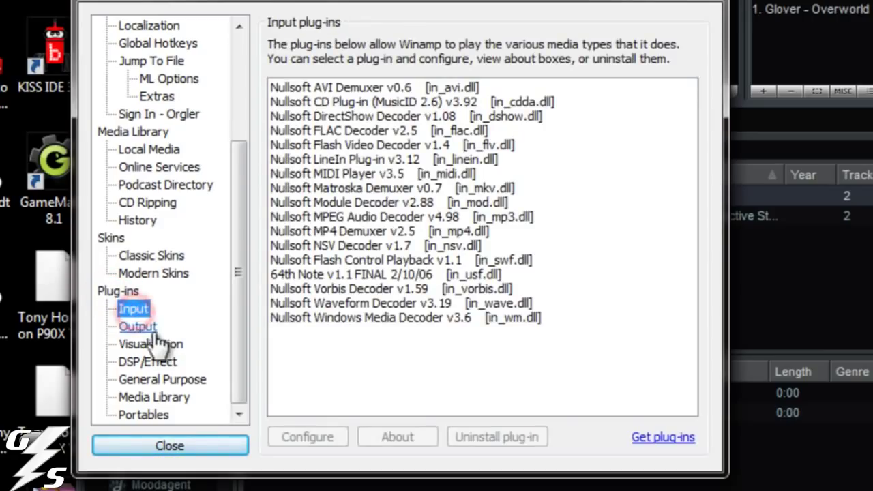
left_click(138, 327)
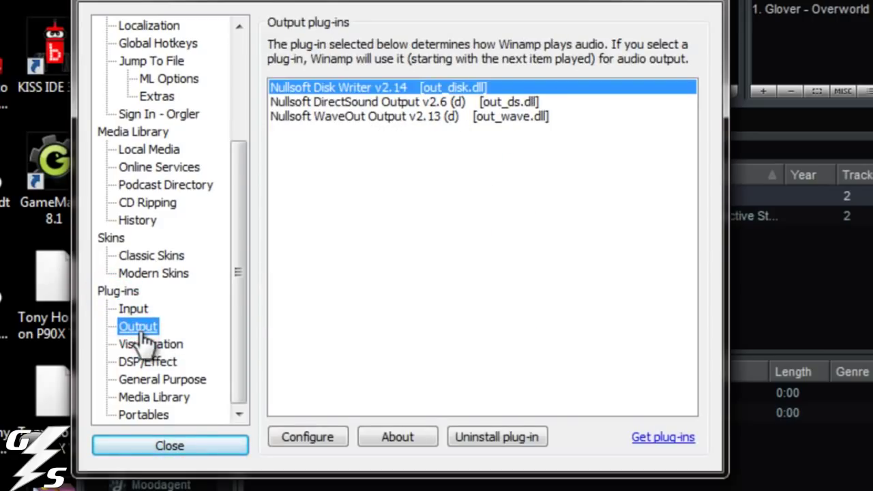
left_click(134, 310)
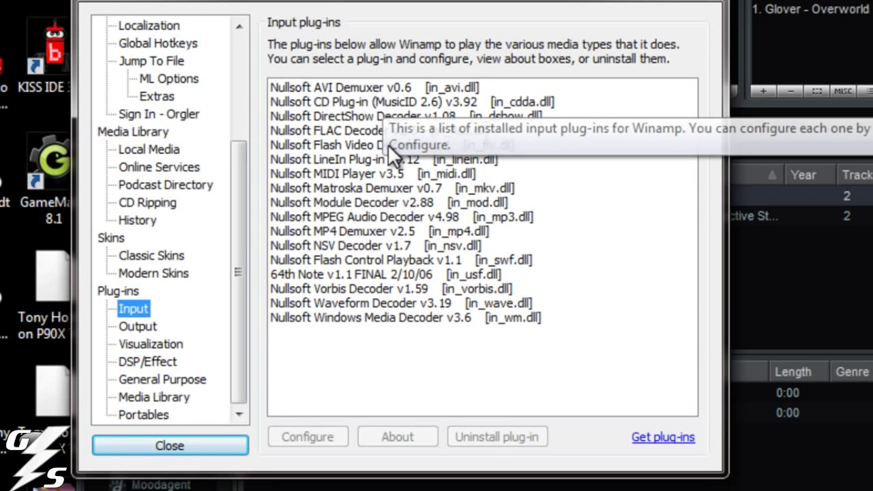
Review the configuration of the 64th Note v1.1 input plug-in and accept its settings
left_click(317, 274)
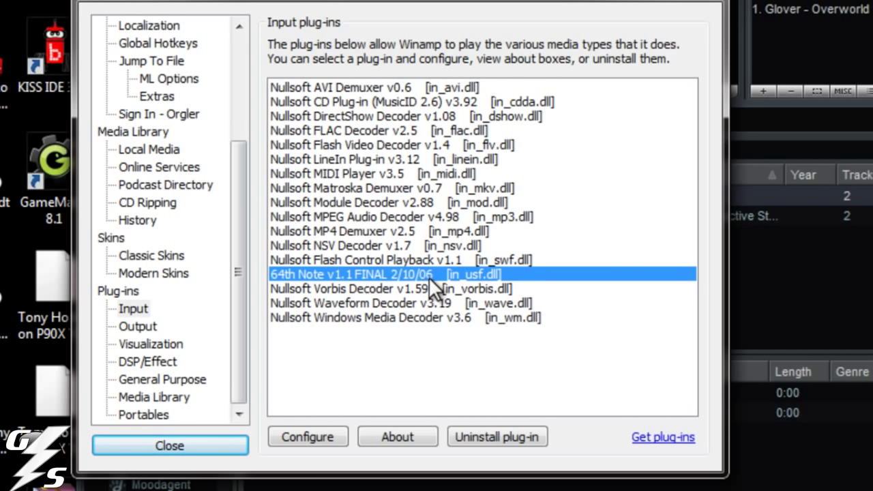
left_click(315, 434)
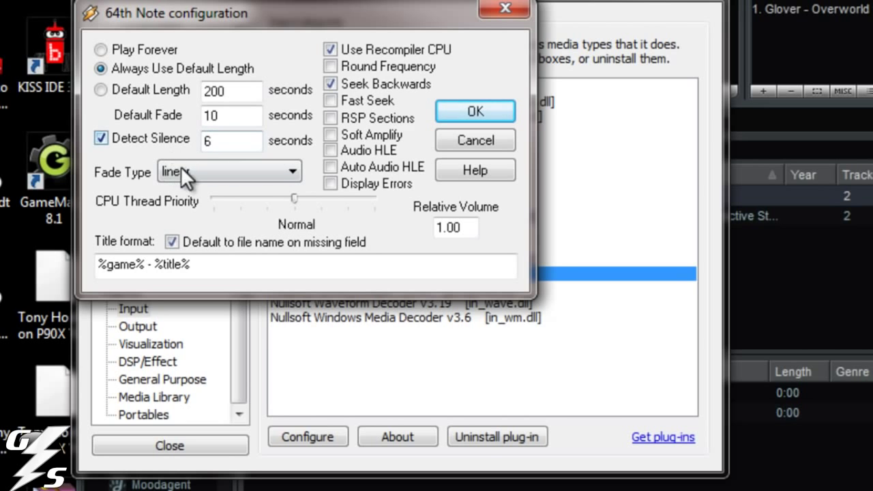
left_click(453, 114)
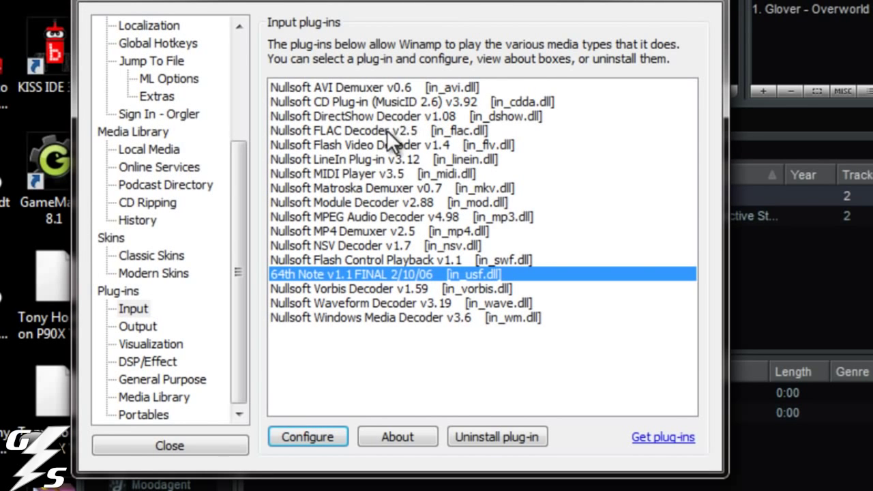
Open the configuration of the Nullsoft Disk Writer output plug-in
left_click(138, 328)
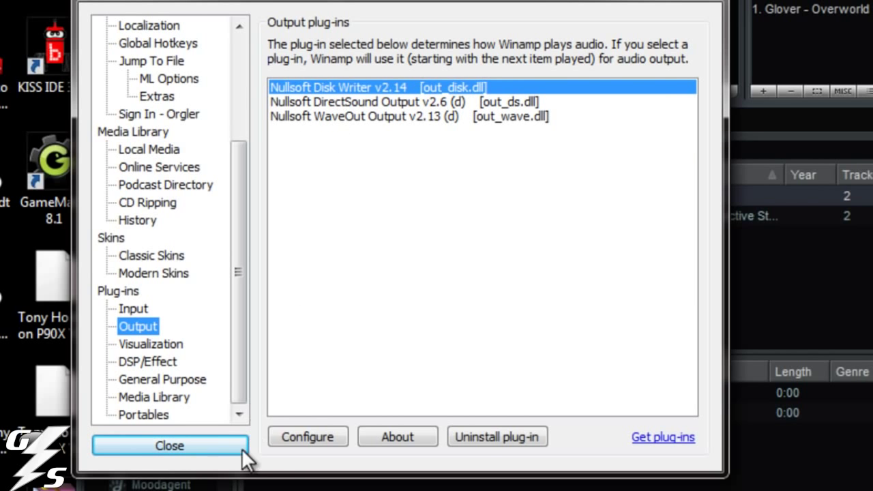
left_click(311, 436)
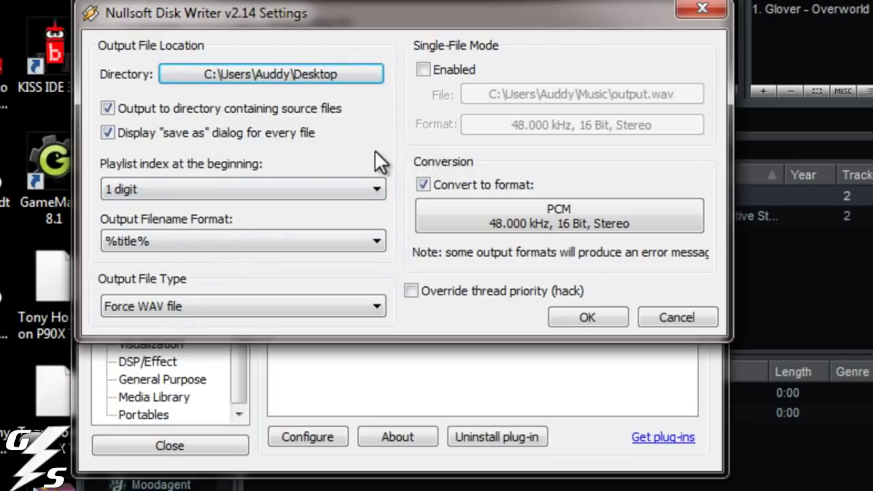
Try Single-File Mode and the thread priority override, switching each one off again
left_click(426, 71)
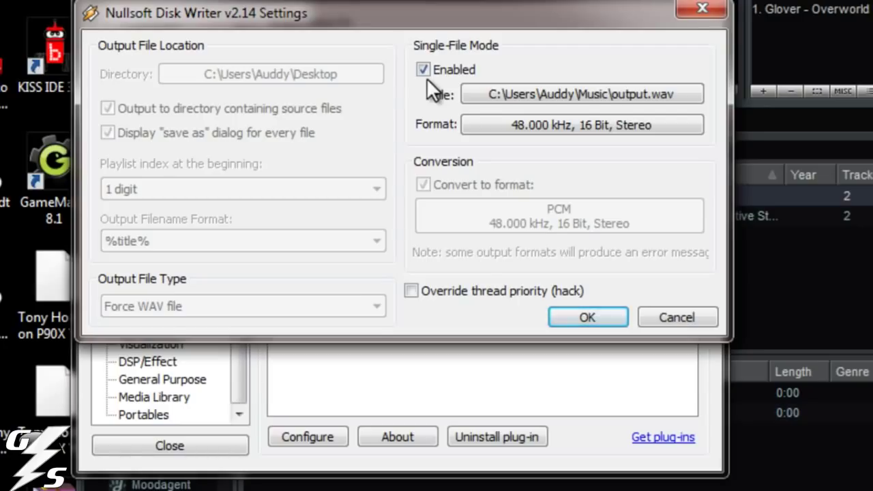
left_click(423, 69)
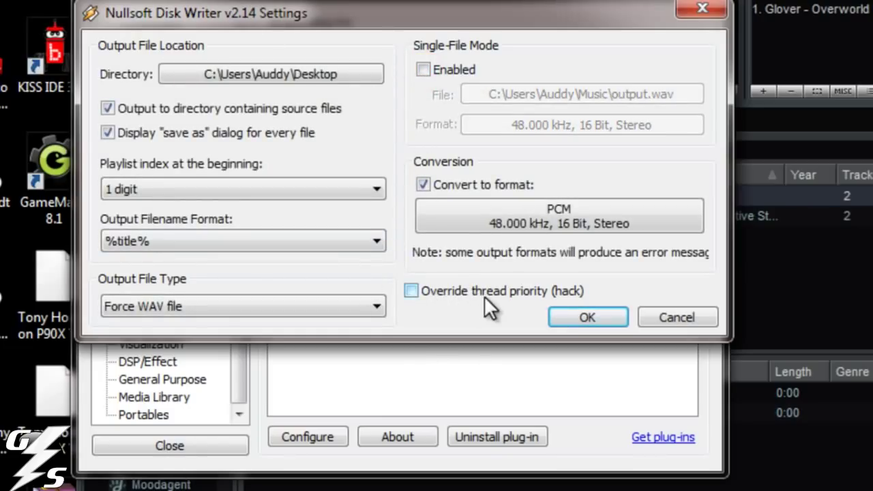
left_click(411, 290)
left_click(409, 287)
Choose Force WAV file as the output file type and 1 digit for the playlist index
left_click(206, 307)
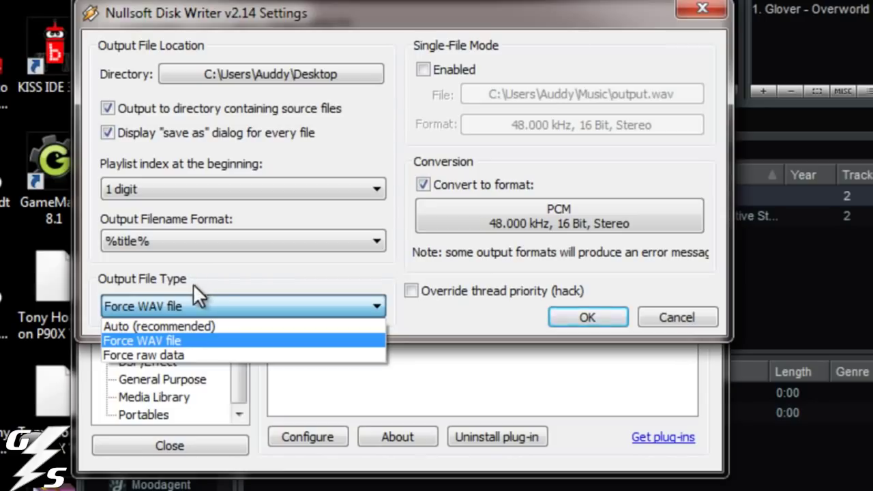
left_click(183, 341)
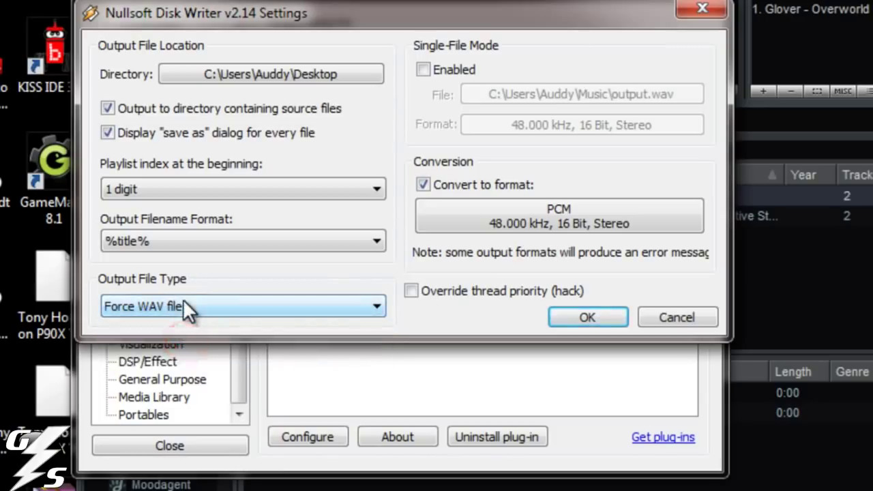
left_click(171, 190)
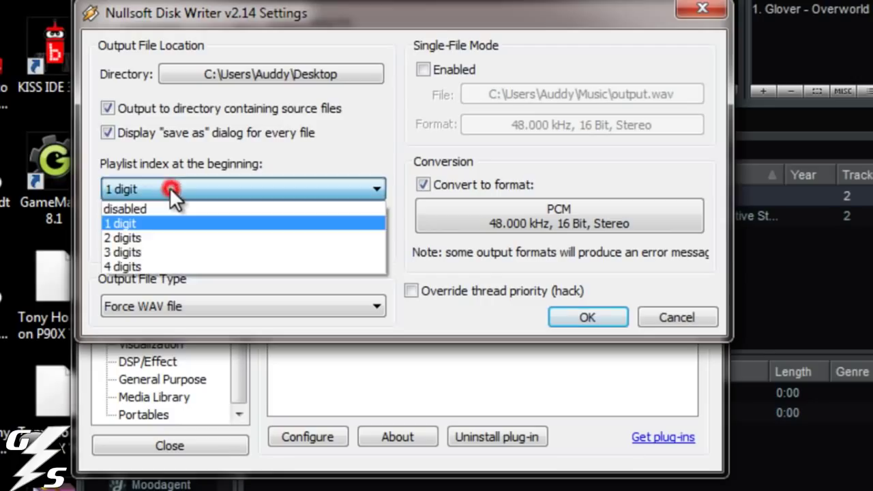
left_click(161, 224)
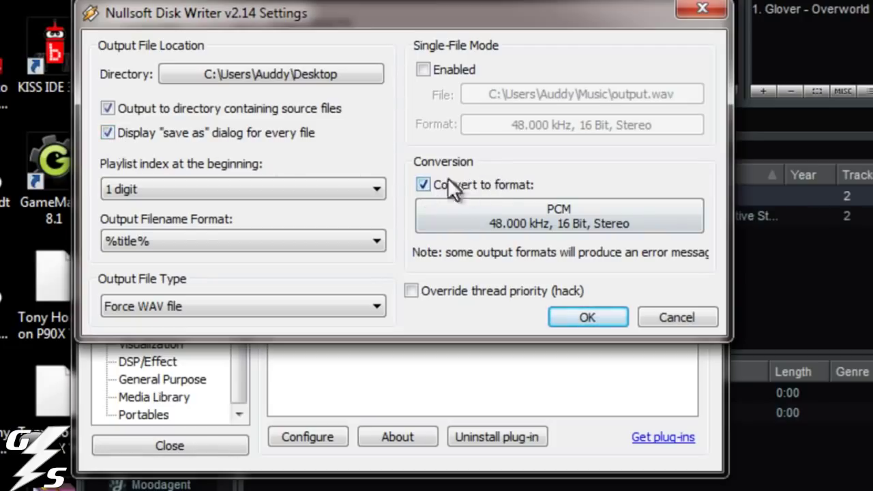
Open the sound selection for the conversion format and choose the FLAC/MINIUSF preset
left_click(560, 212)
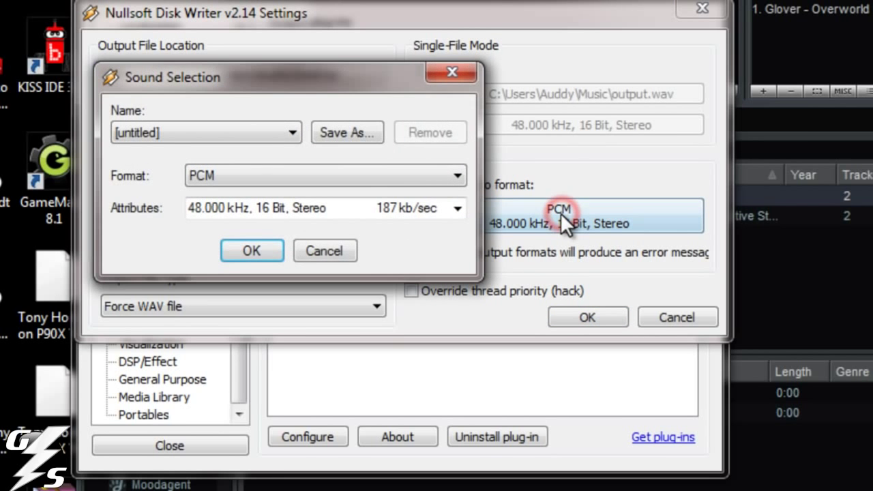
left_click(286, 133)
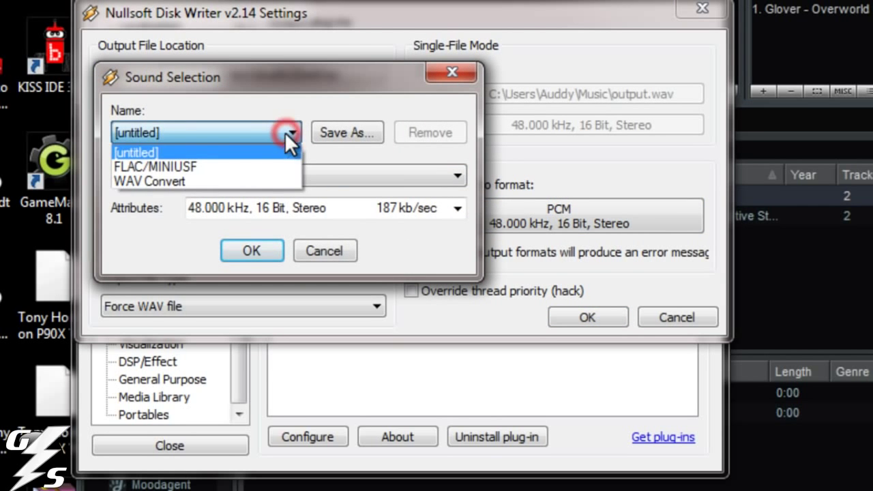
left_click(245, 165)
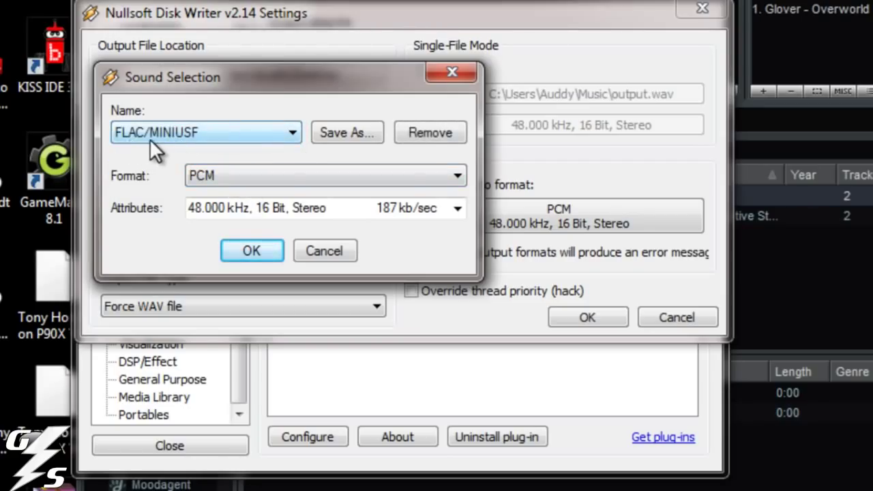
Try MPEG Layer-3 as the conversion format and browse its available bitrate and sample rate attributes
left_click(258, 172)
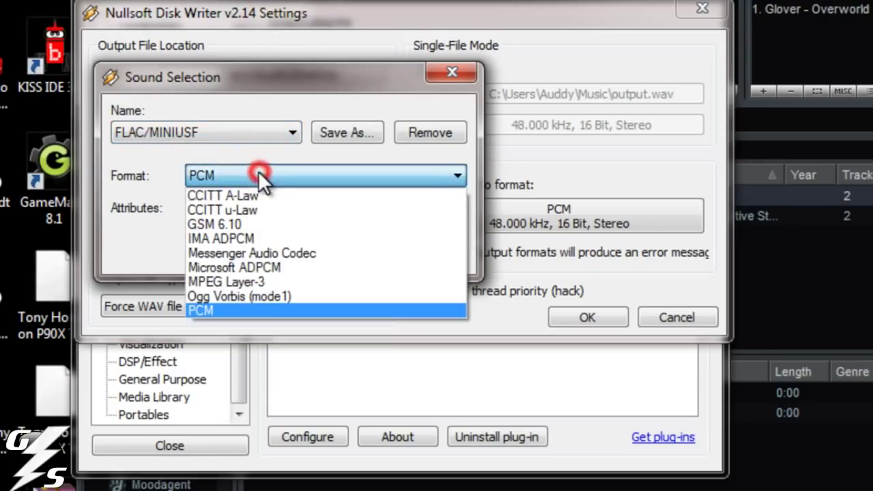
left_click(246, 281)
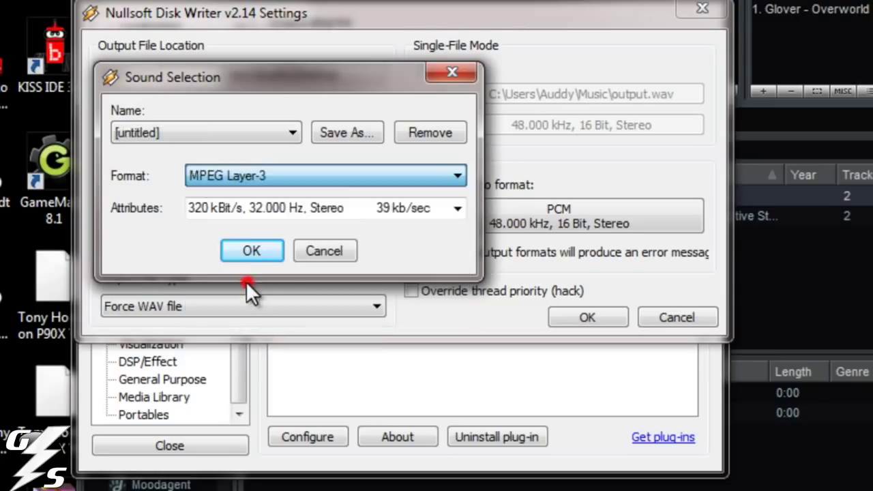
left_click(459, 208)
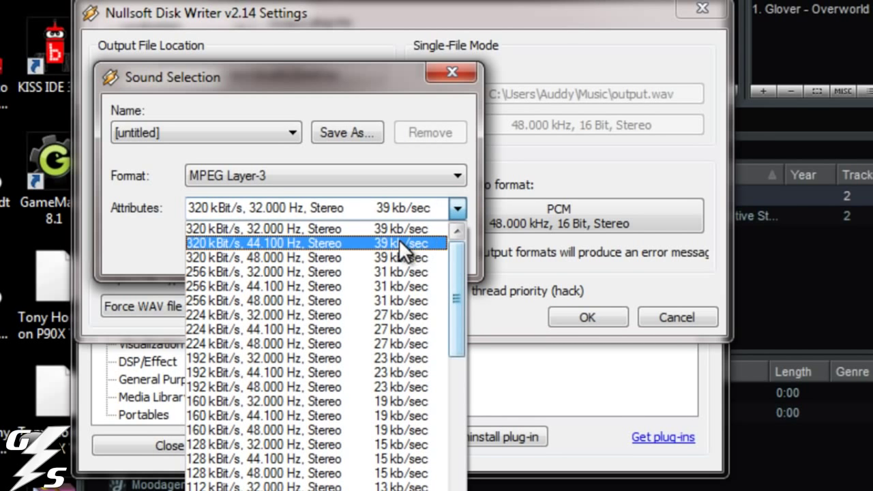
left_click_drag(460, 284, 454, 463)
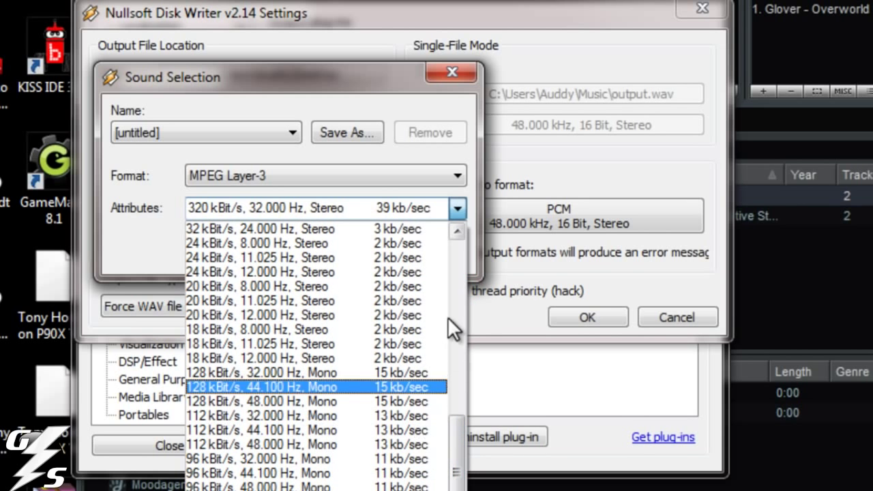
left_click(455, 208)
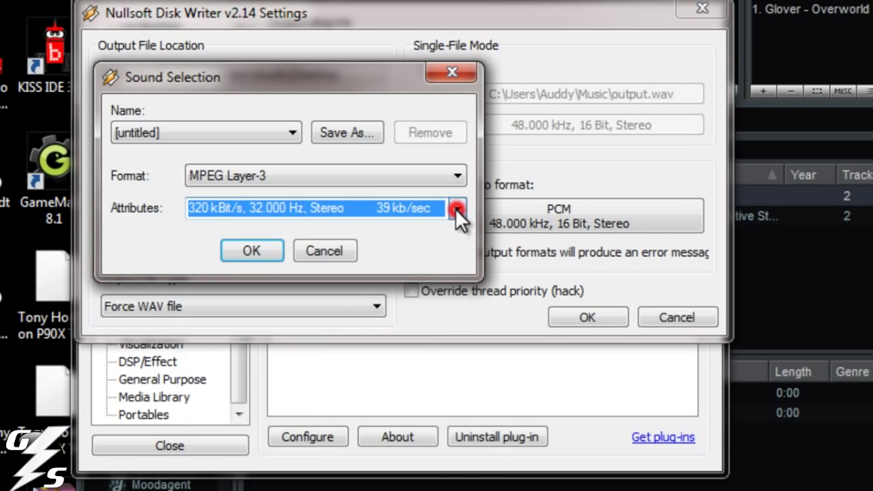
Set the conversion format back to PCM, try the WAV Convert preset and view its attribute options
left_click(384, 177)
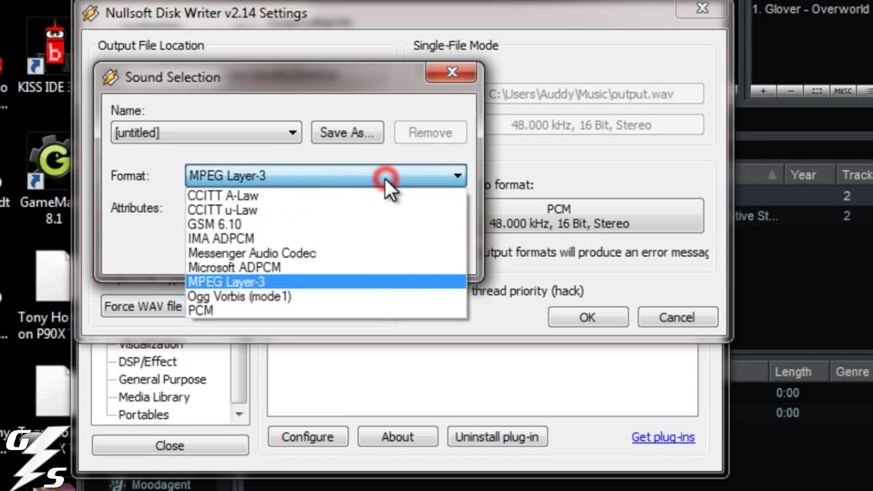
left_click(222, 309)
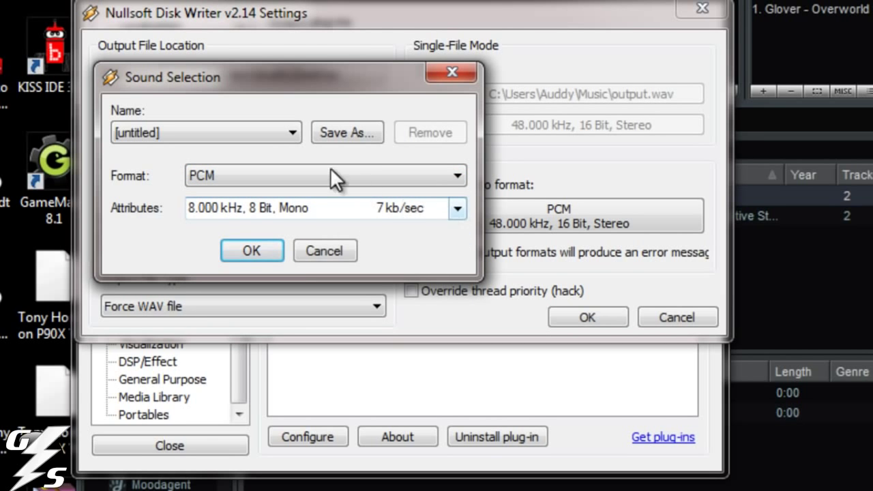
left_click(289, 132)
left_click(268, 183)
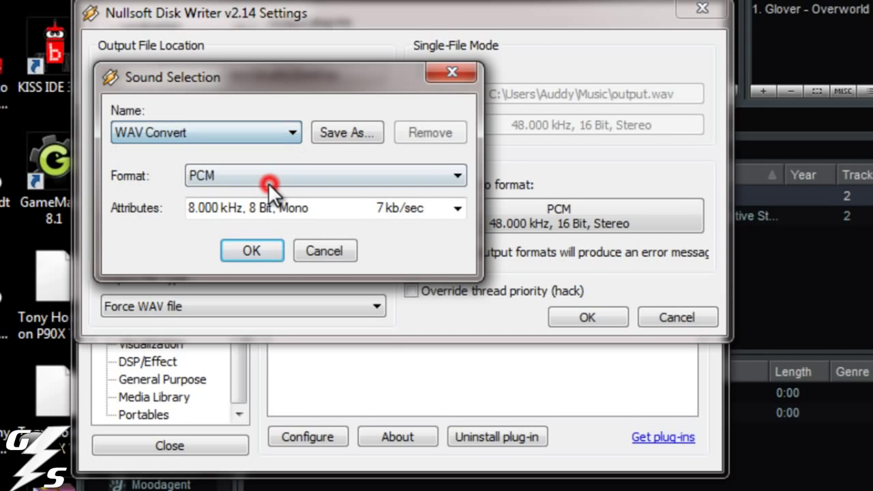
left_click(457, 209)
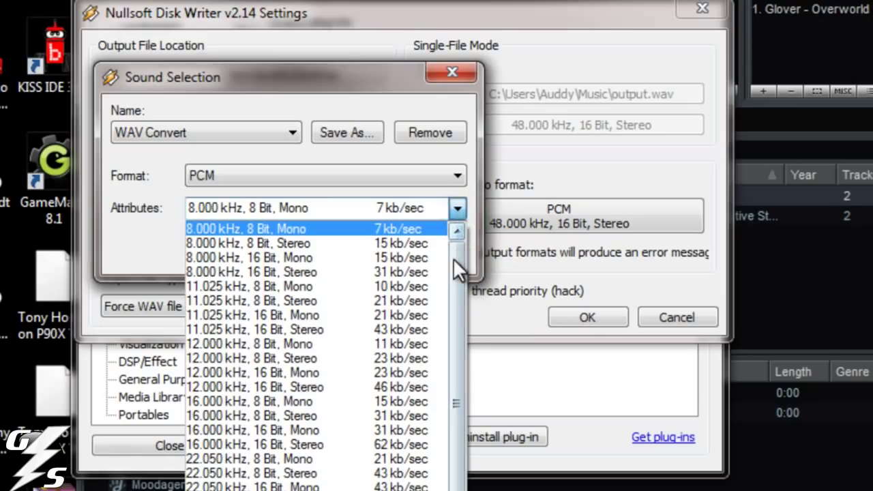
Set the conversion to the FLAC/MINIUSF preset with PCM at 48.000 kHz, 16 Bit, Stereo, then save the Disk Writer settings and close the preferences
left_click(290, 132)
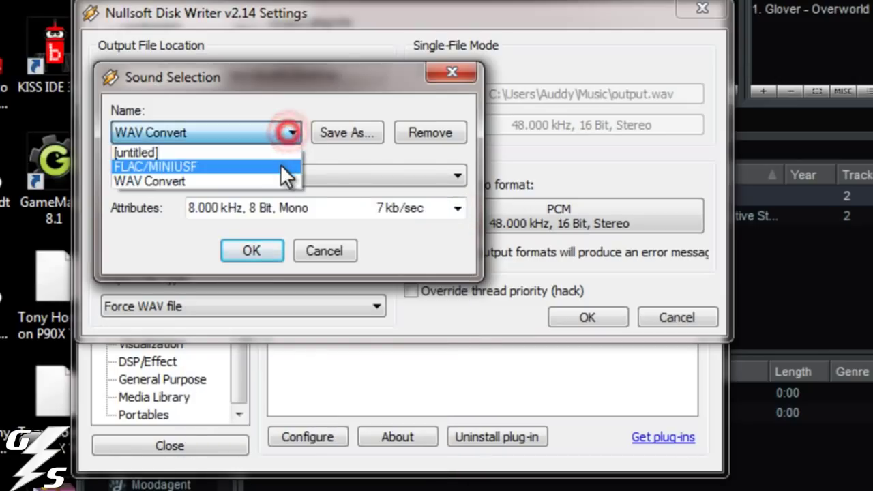
left_click(282, 165)
left_click(278, 173)
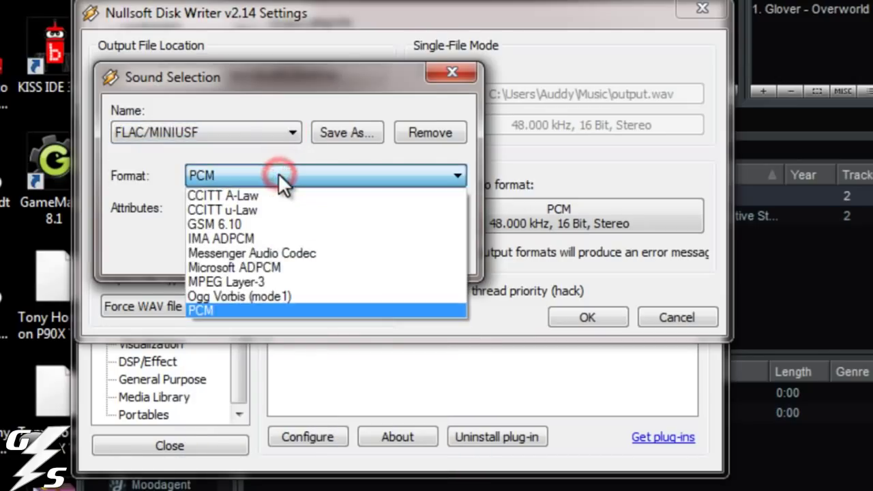
left_click(235, 310)
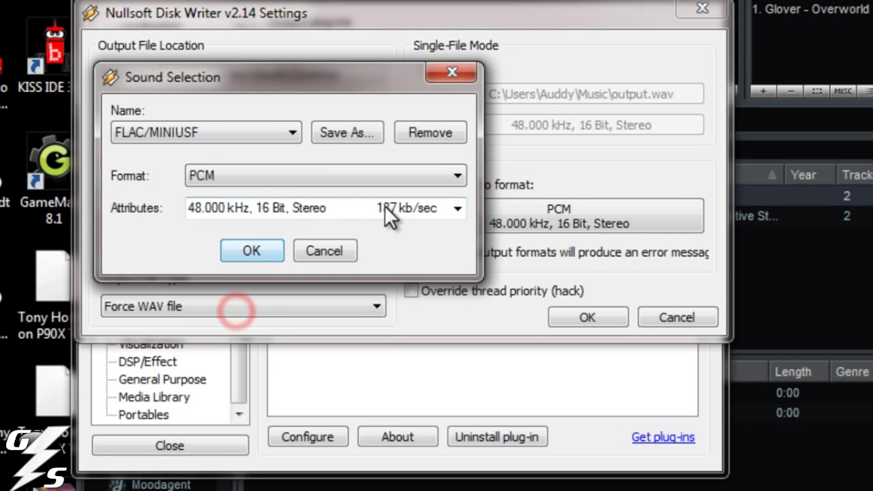
left_click(457, 204)
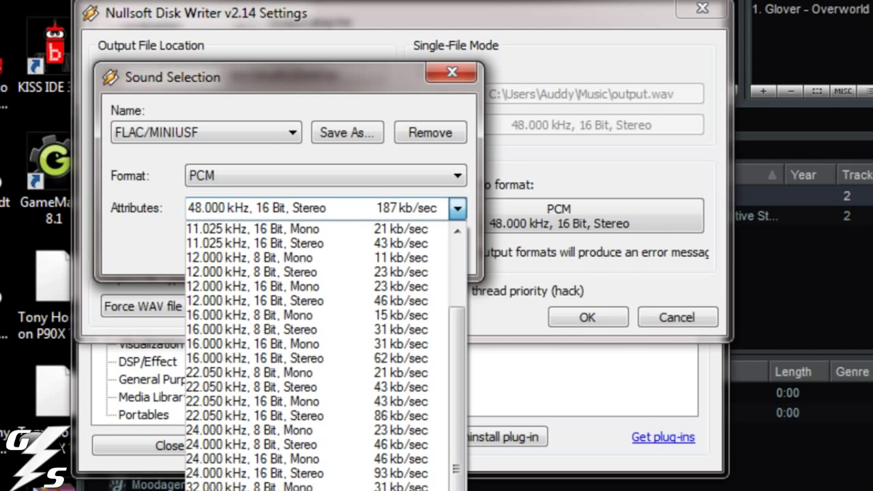
left_click(262, 302)
left_click(261, 253)
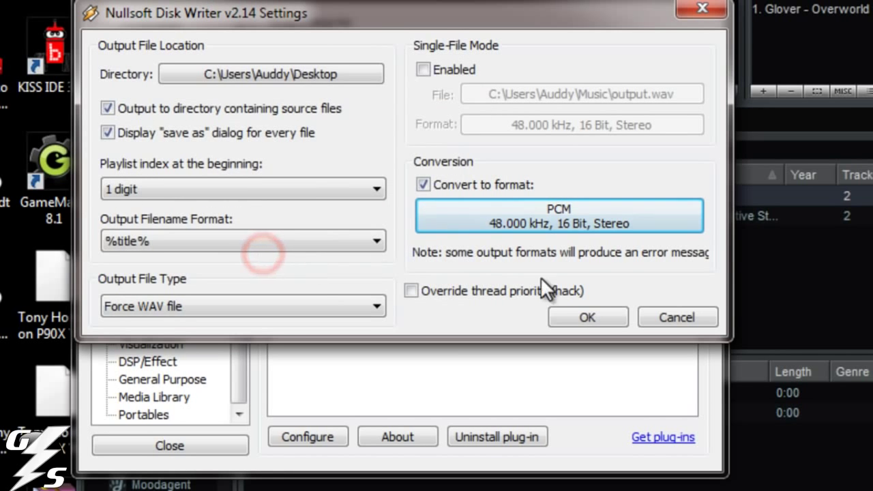
left_click(565, 318)
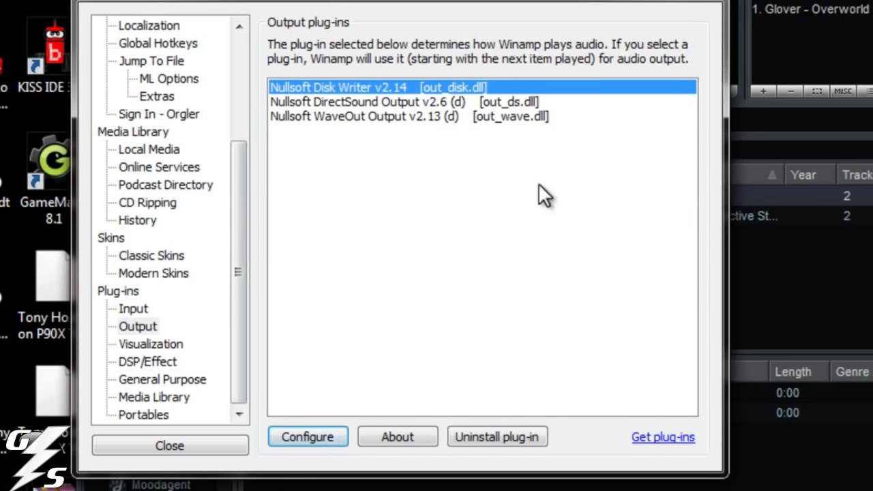
left_click(699, 3)
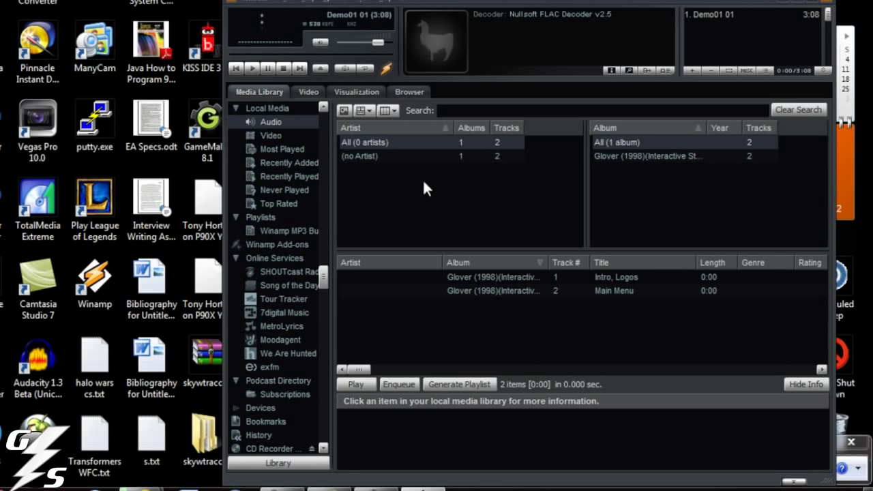
Associate the usf file type with Winamp in the File Types preferences and close the preferences
right_click(325, 4)
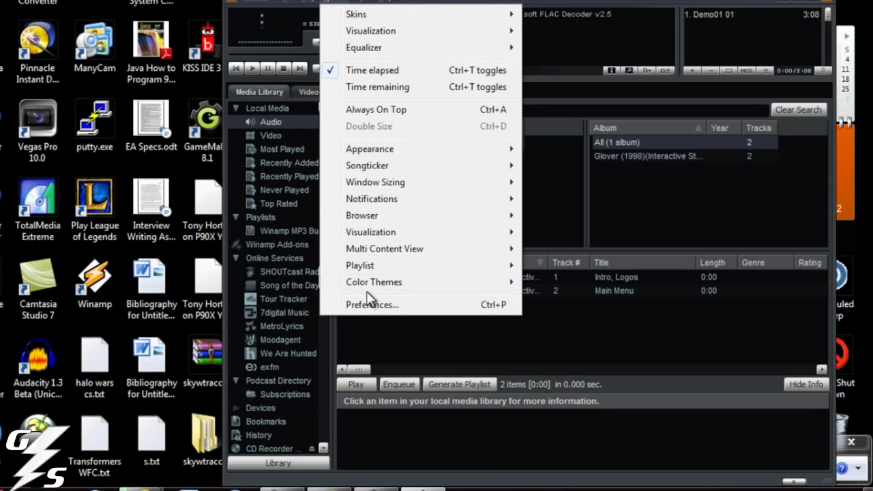
left_click(369, 305)
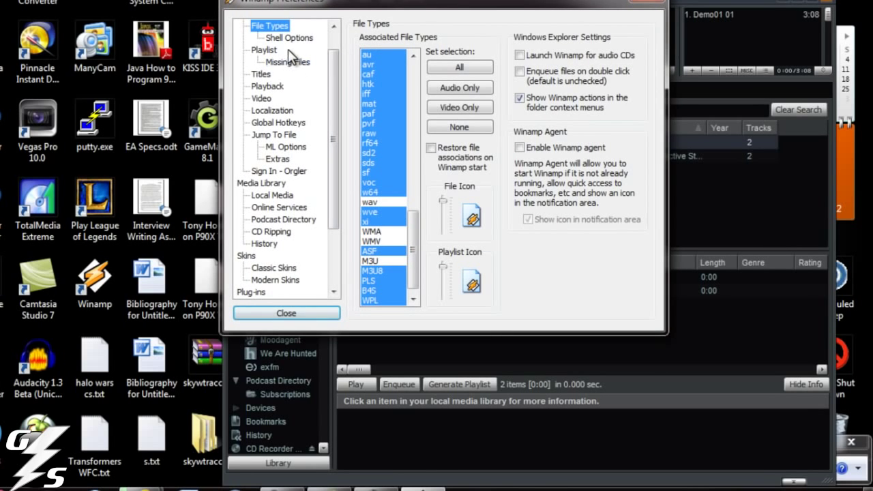
left_click_drag(333, 191, 329, 120)
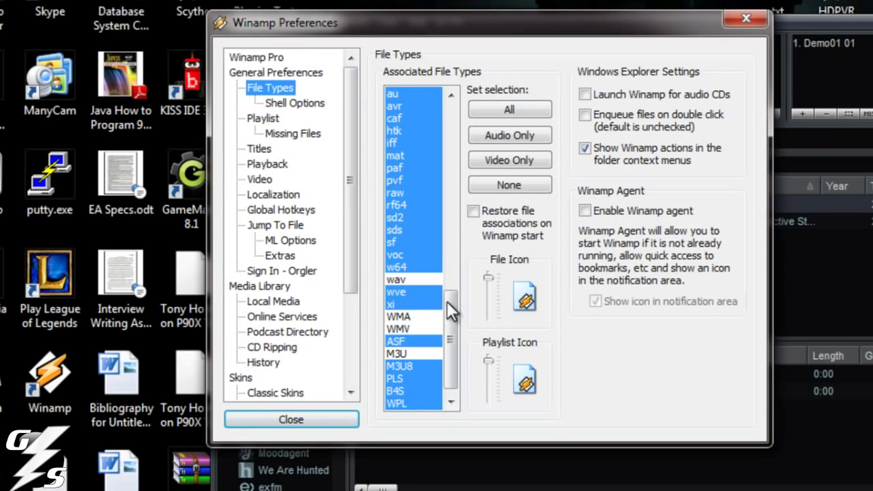
left_click_drag(452, 310, 454, 255)
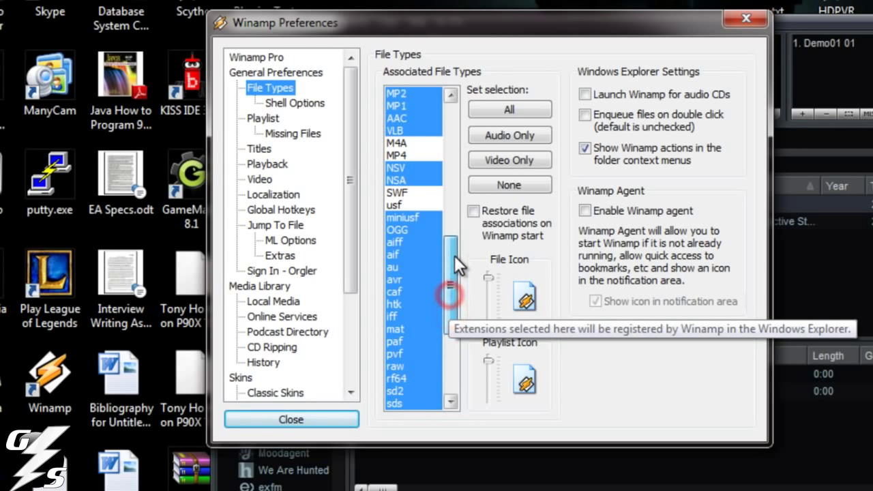
left_click(395, 205)
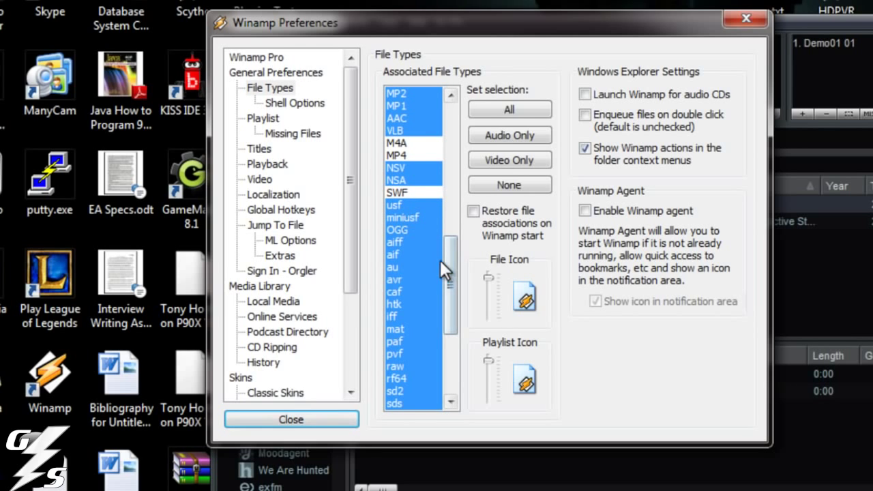
left_click_drag(452, 269, 452, 239)
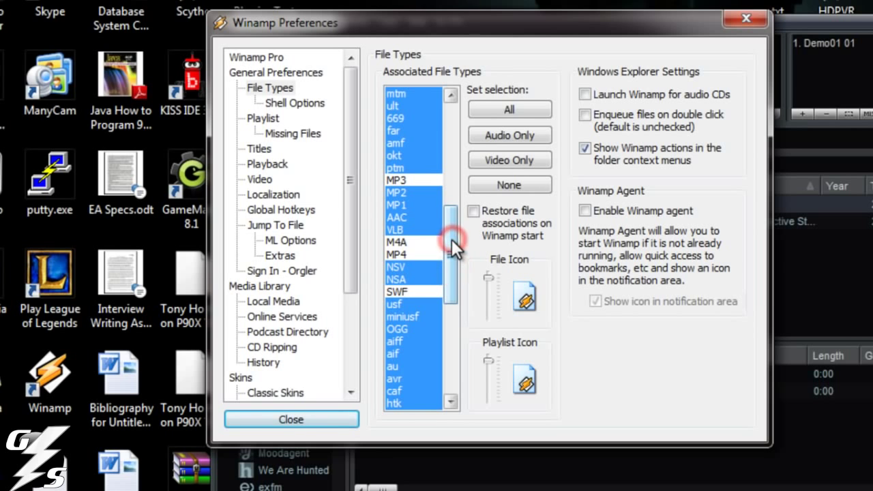
left_click(748, 19)
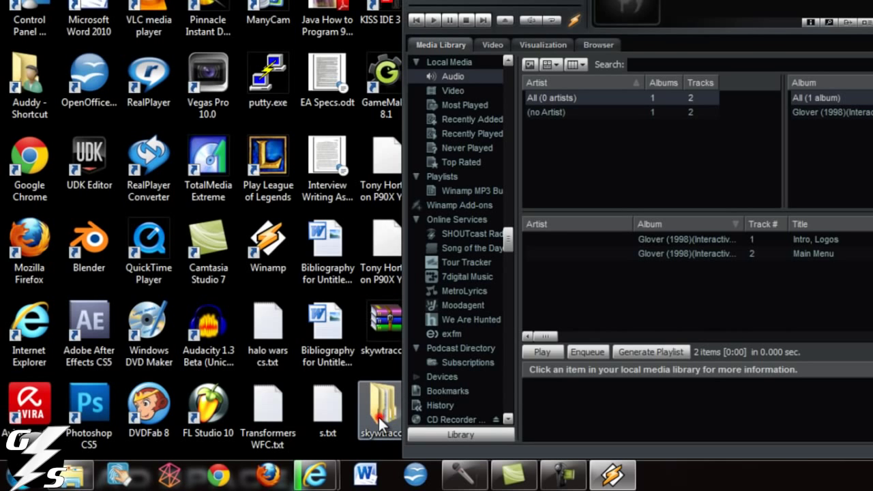
Open the Missing tracks folder inside the desktop's skywtraccemancanti folder
double_click(378, 416)
left_click(276, 72)
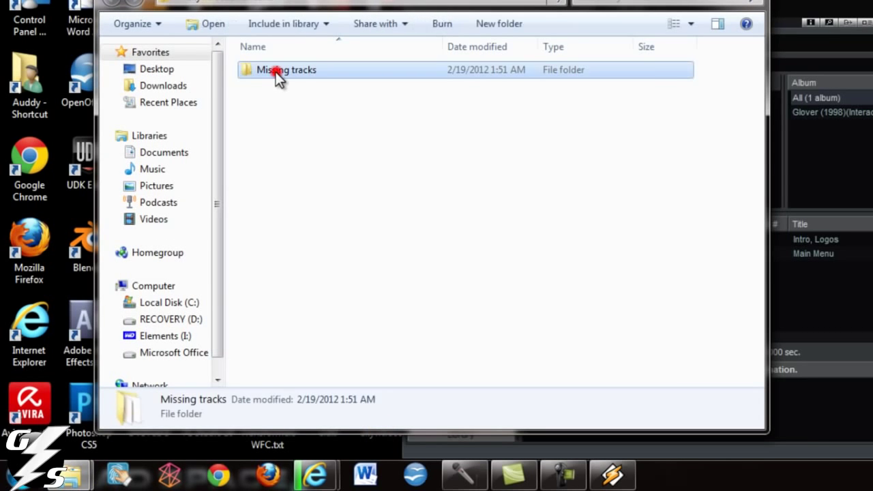
double_click(275, 71)
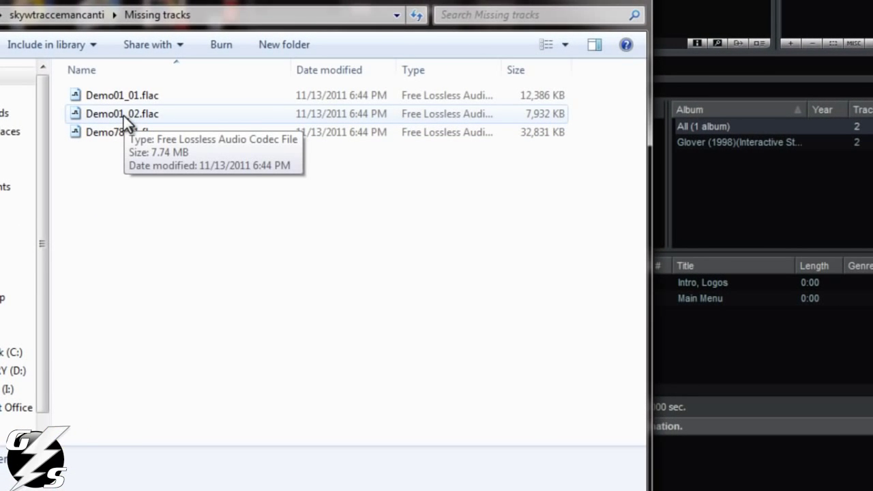
Convert Demo01_02.flac to WAV by playing it in Winamp, naming the output file SSTest.wav
double_click(124, 116)
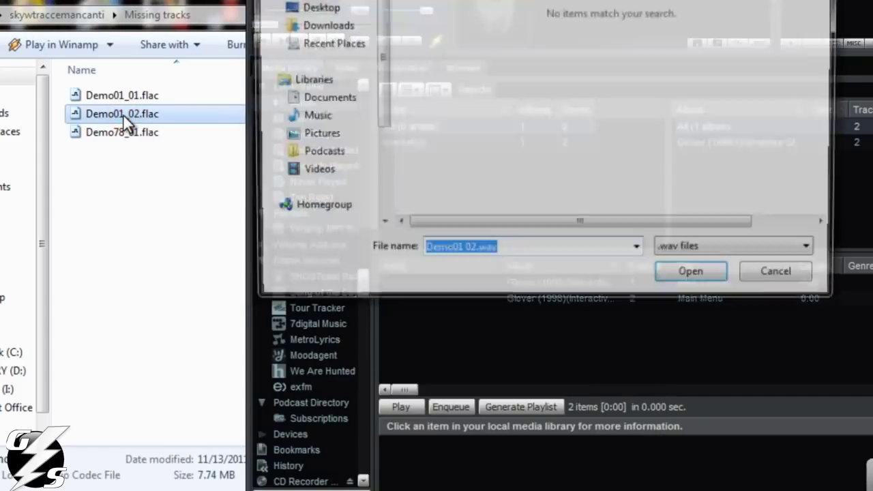
left_click(474, 253)
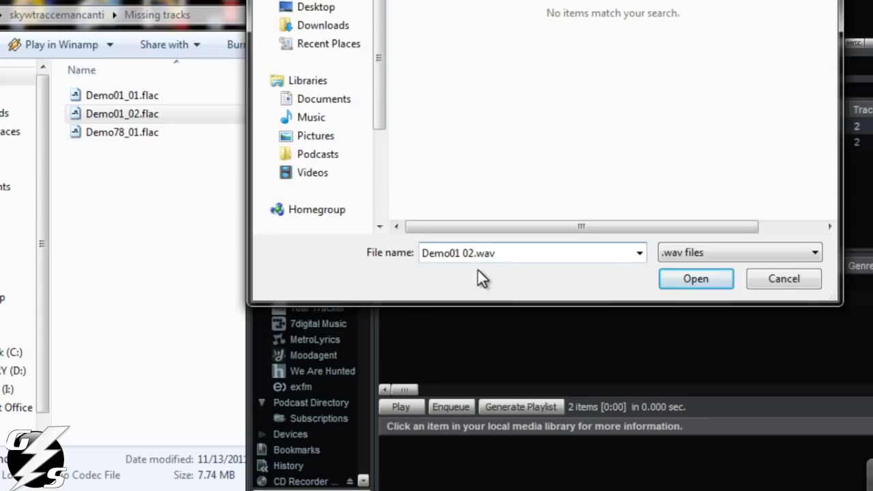
key("BackSpace")
key("BackSpace")
key("BackSpace")
key("BackSpace")
key("BackSpace")
key("BackSpace")
key("BackSpace")
key("BackSpace")
key("BackSpace")
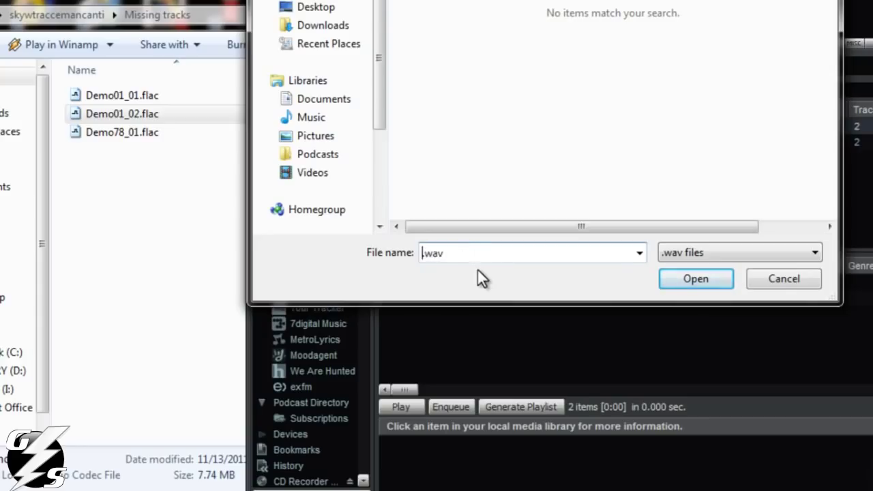
type("SSTest")
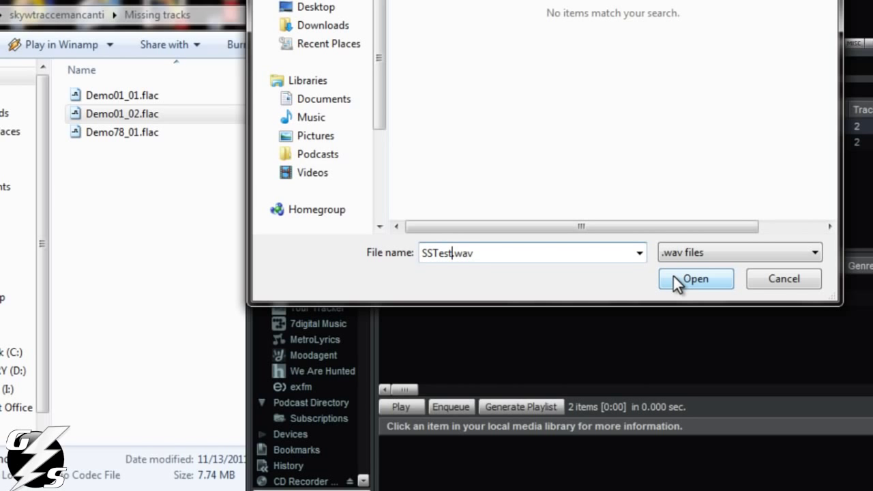
left_click(674, 278)
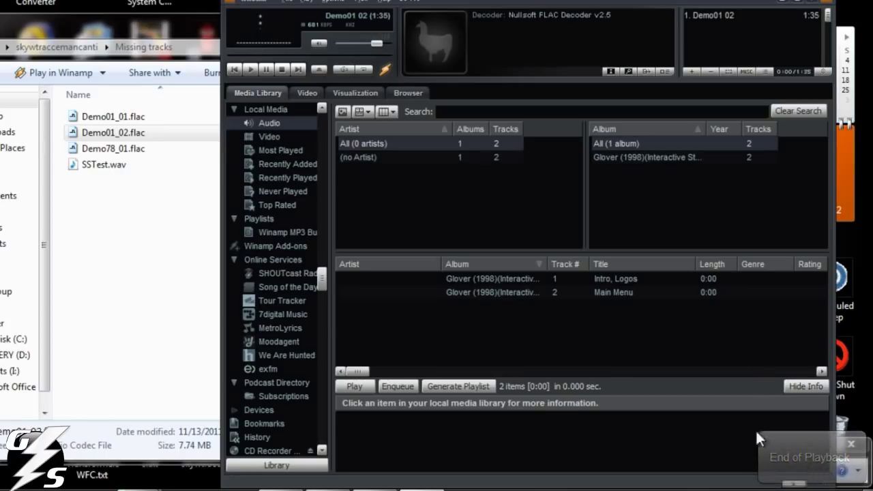
Play SSTest.wav from the Missing tracks folder to check the conversion, and stop playback
left_click(121, 225)
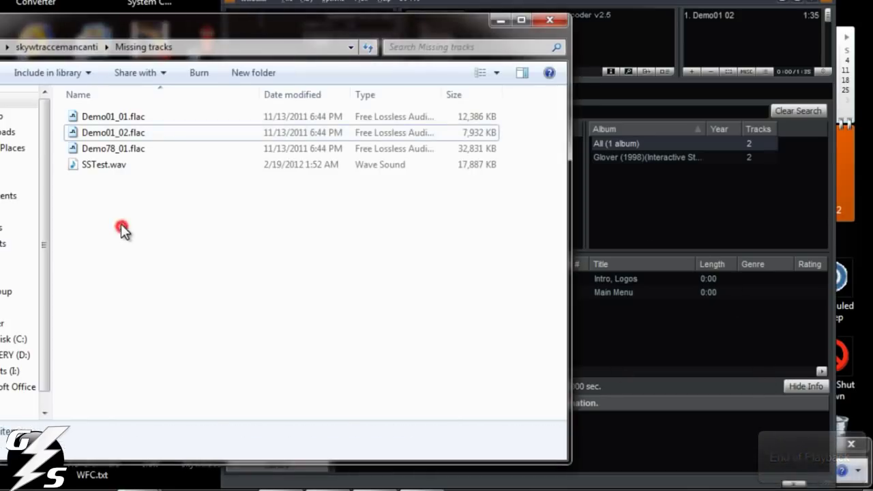
left_click(119, 166)
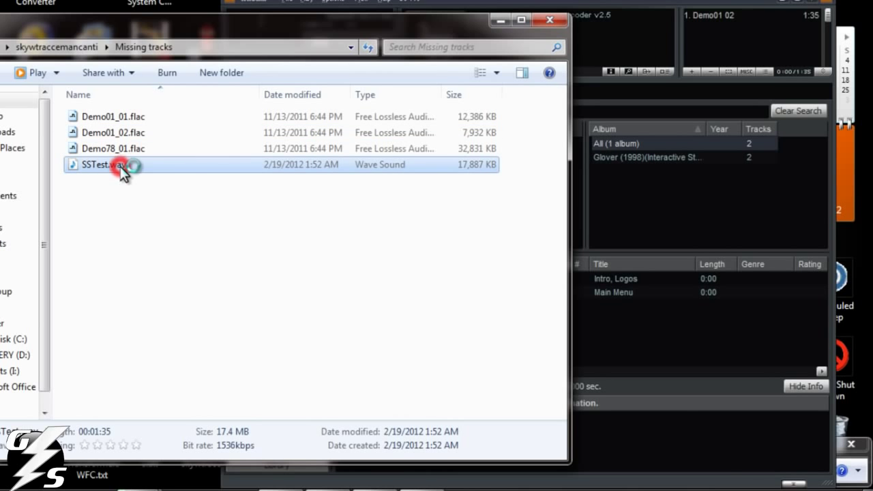
double_click(119, 166)
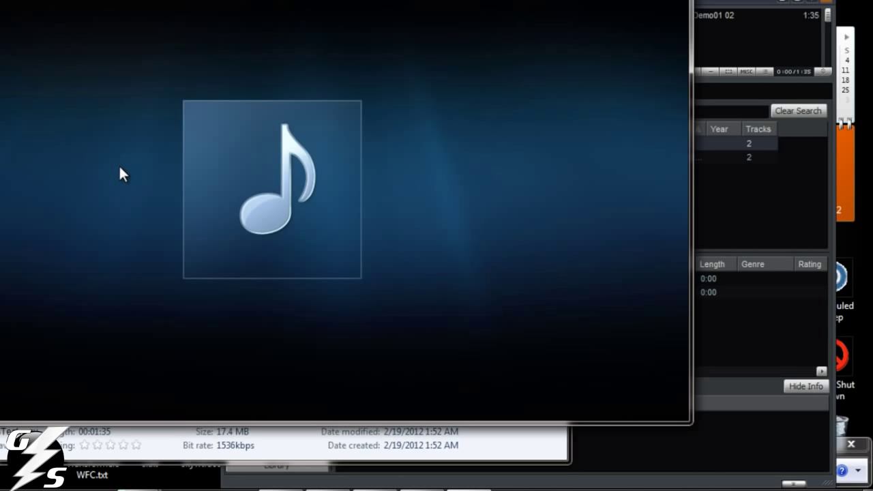
mouse_move(132, 189)
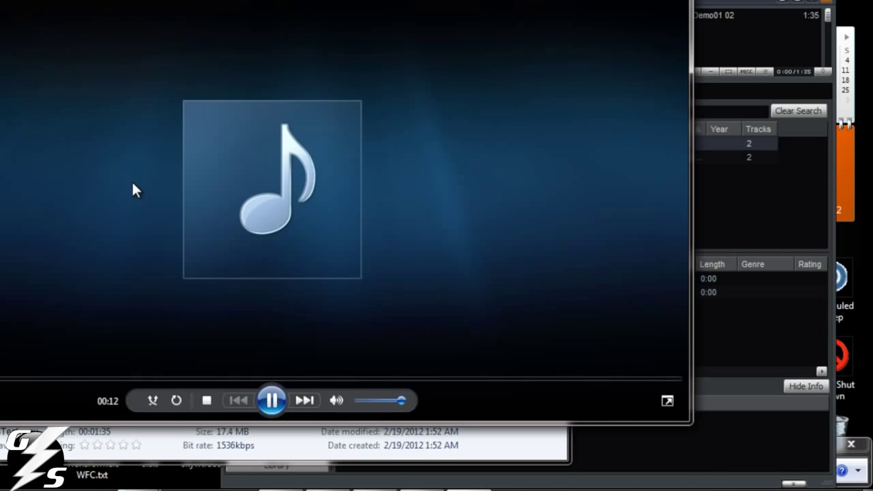
left_click(207, 401)
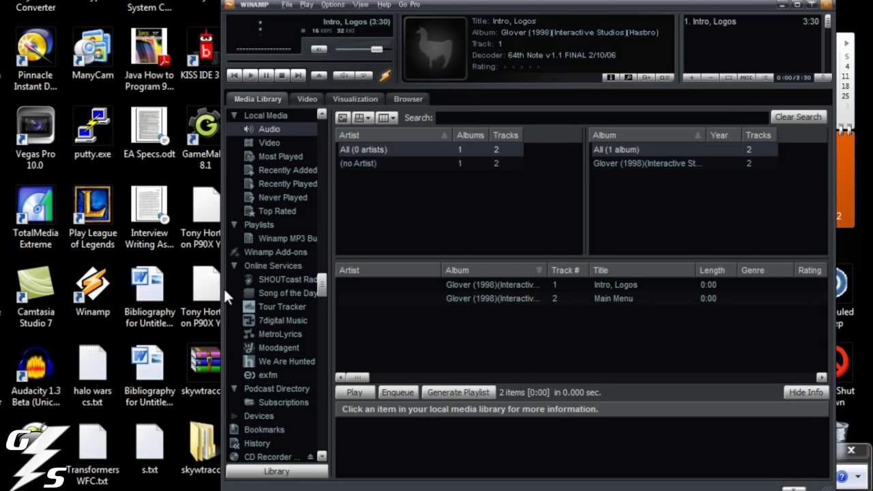
Open the Glover (1998)(Interactive Studios)(Hasbro) folder inside the Zune folder on the Elements (I:) drive
key("super")
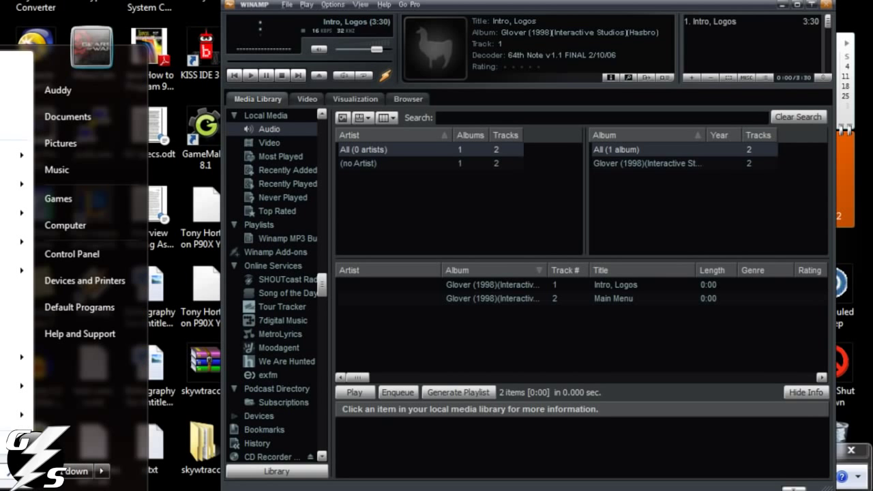
left_click(101, 218)
double_click(108, 139)
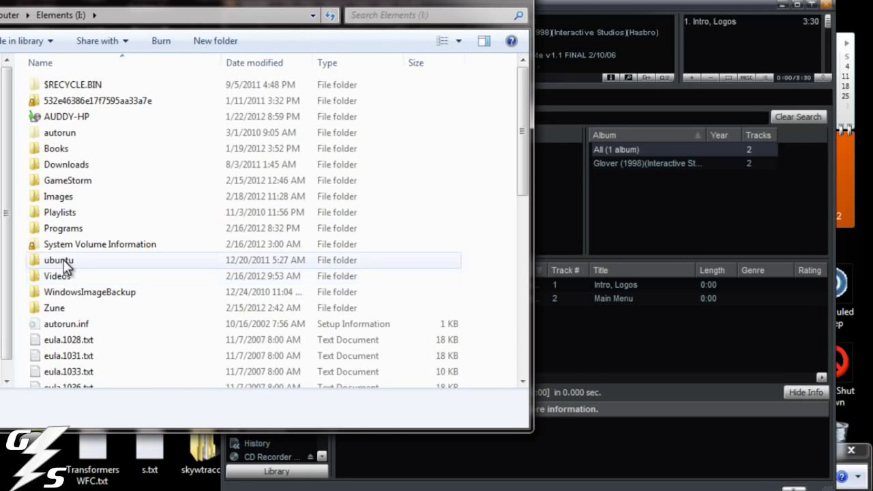
double_click(64, 307)
left_click(86, 245)
key("g")
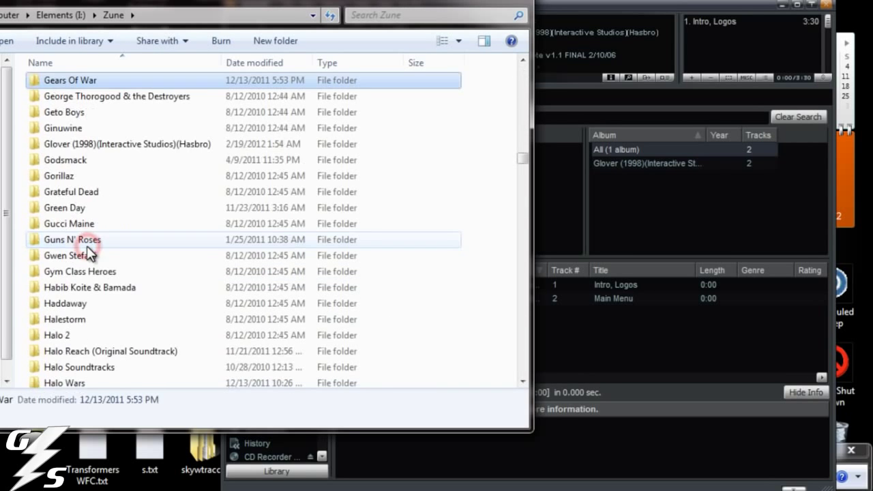
double_click(109, 145)
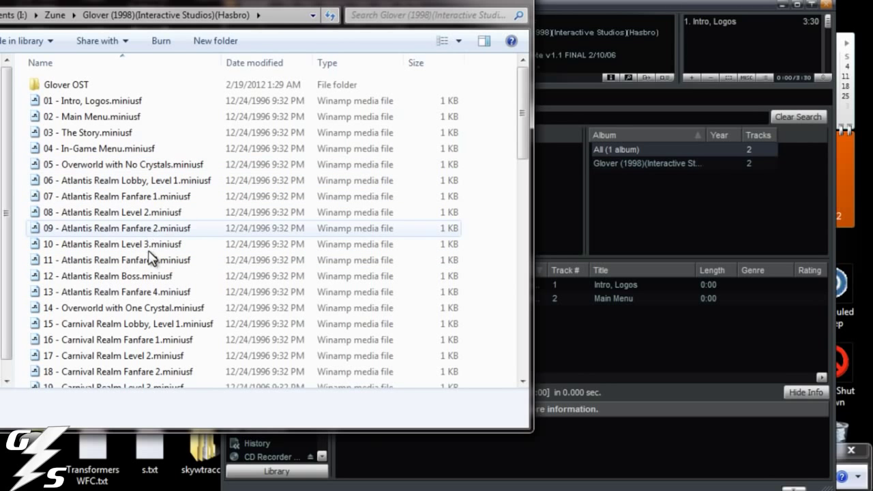
Convert 60 - Bonus Level.miniusf to WAV in Winamp, keeping the suggested output file name
scroll(149, 251, "down", 15)
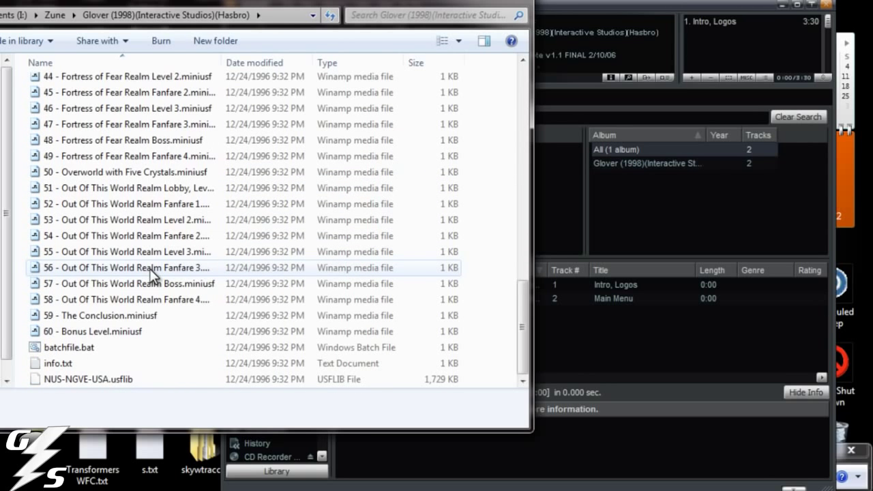
left_click(119, 333)
double_click(125, 336)
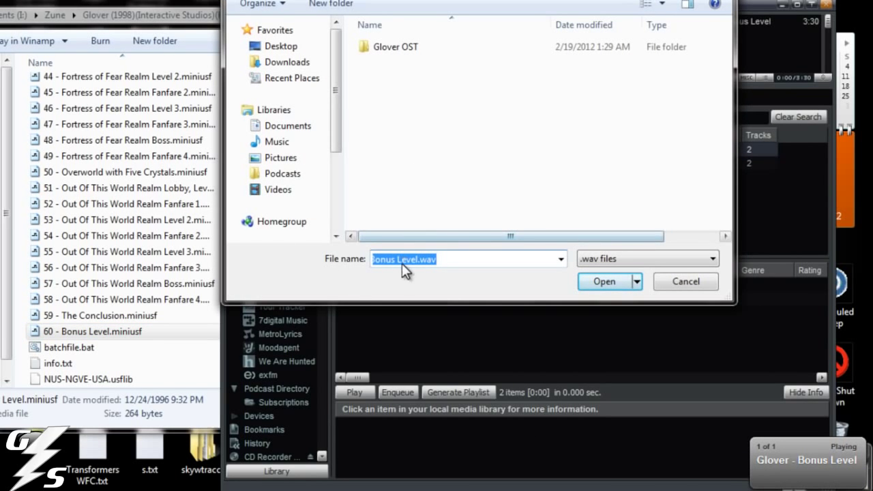
left_click(604, 279)
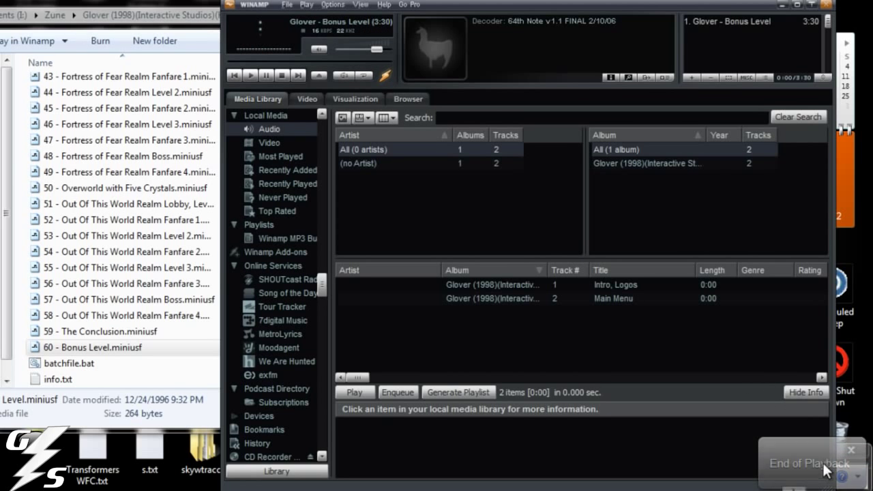
Look through the Glover folder's file list for the converted Bonus Level WAV file
left_click(87, 124)
scroll(95, 335, "up", 6)
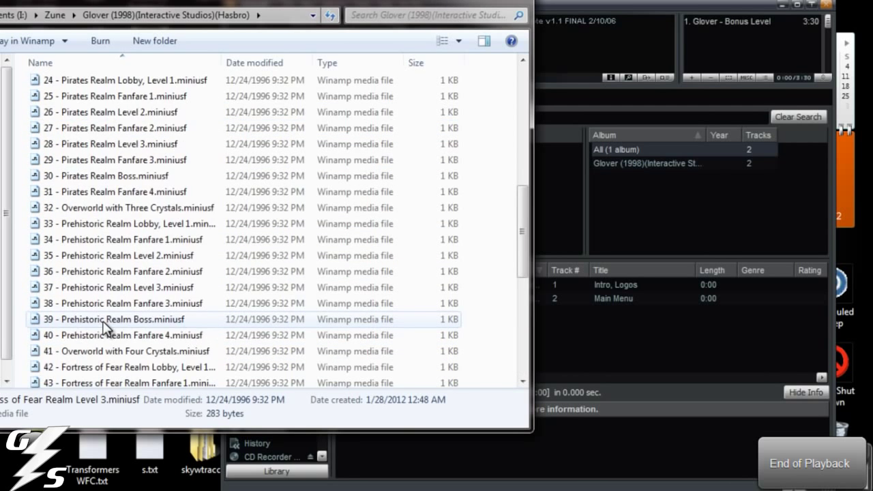
scroll(112, 327, "down", 6)
scroll(106, 321, "up", 4)
scroll(103, 318, "up", 10)
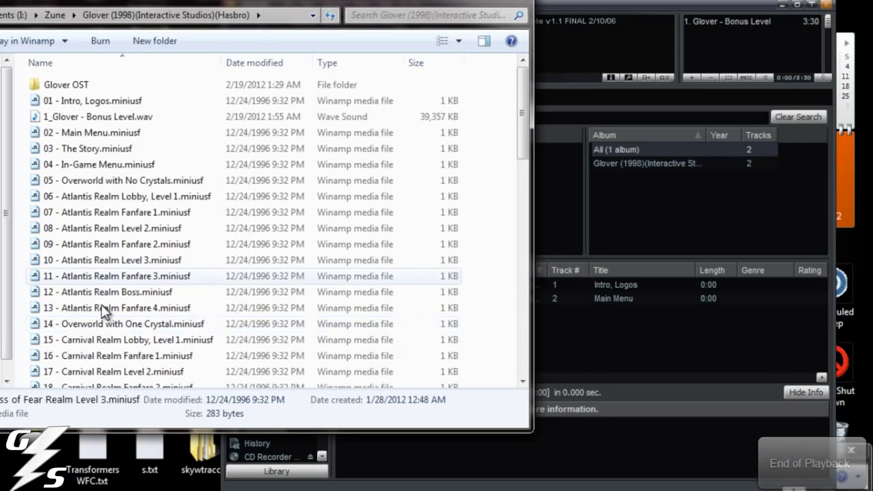
Play 1_Glover - Bonus Level.wav from the Glover folder to check the conversion, stop playback, and close the player
left_click(87, 119)
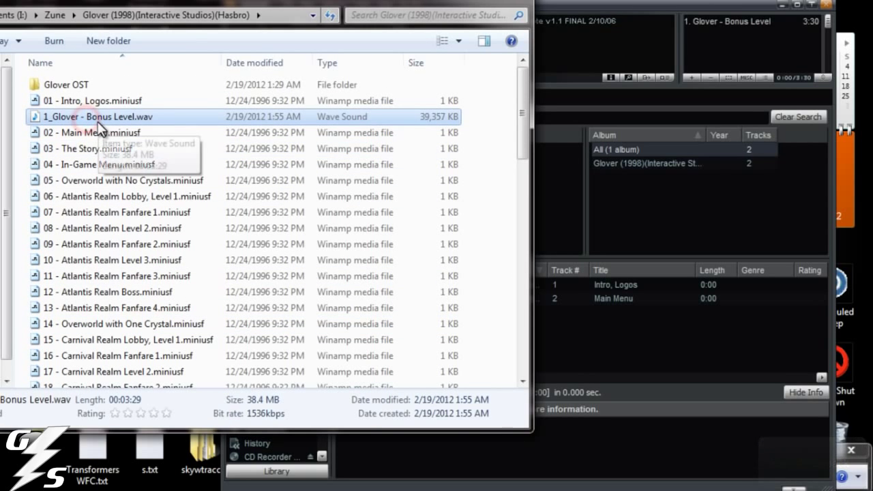
double_click(99, 117)
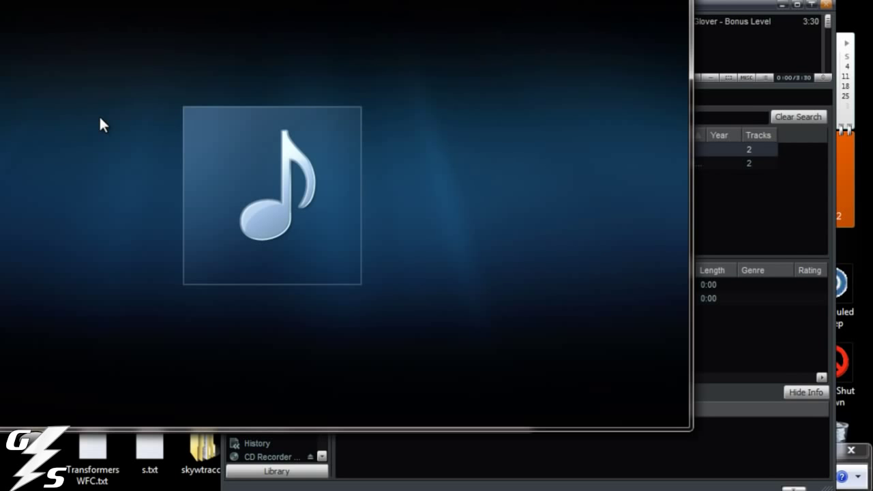
mouse_move(142, 131)
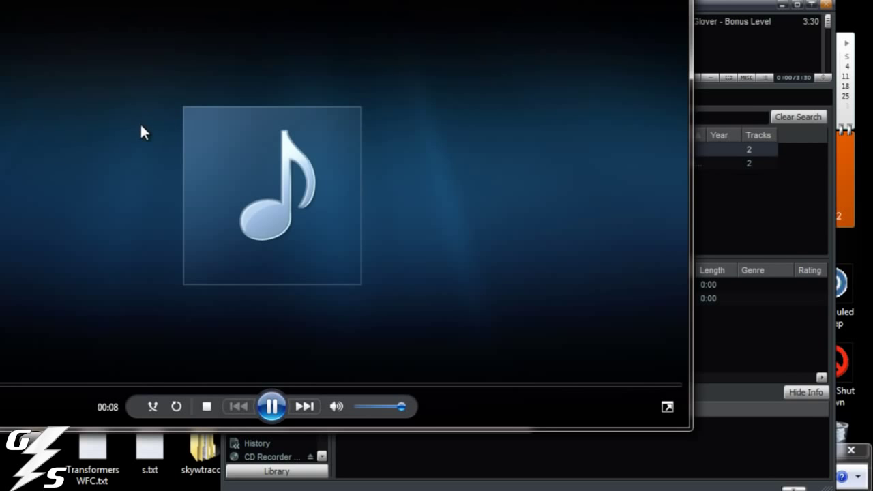
left_click(207, 408)
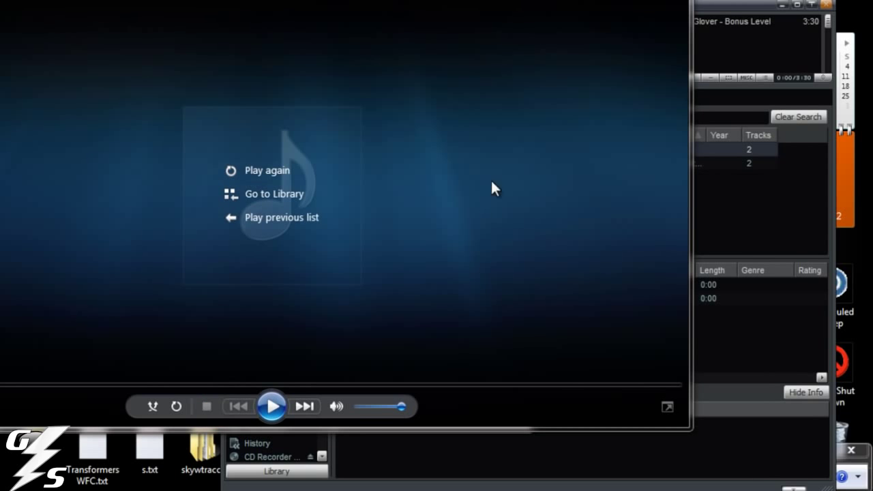
key("alt+F4")
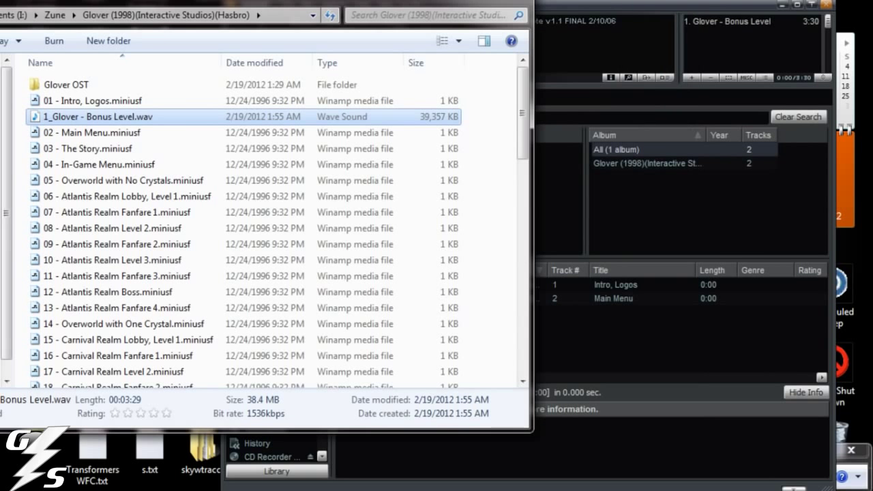
Try to play 60 - Bonus Level.miniusf in Windows Media Player without making it the default program, and close the player
scroll(132, 266, "down", 15)
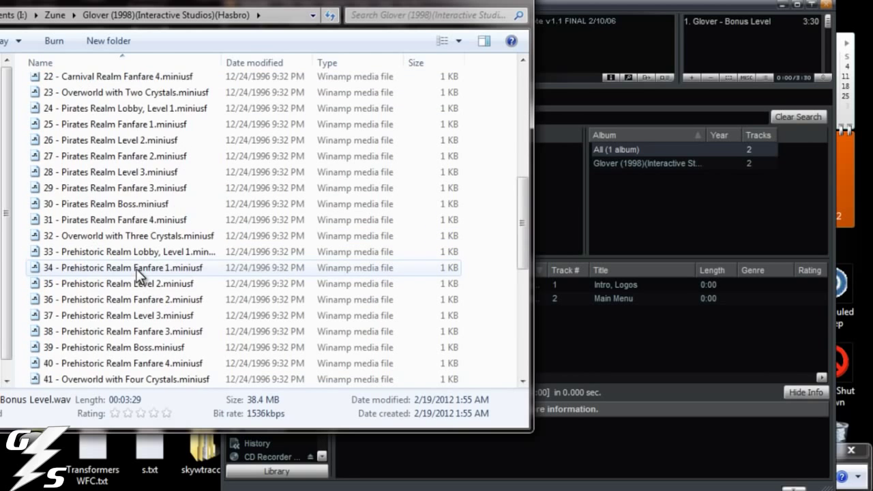
left_click(112, 331)
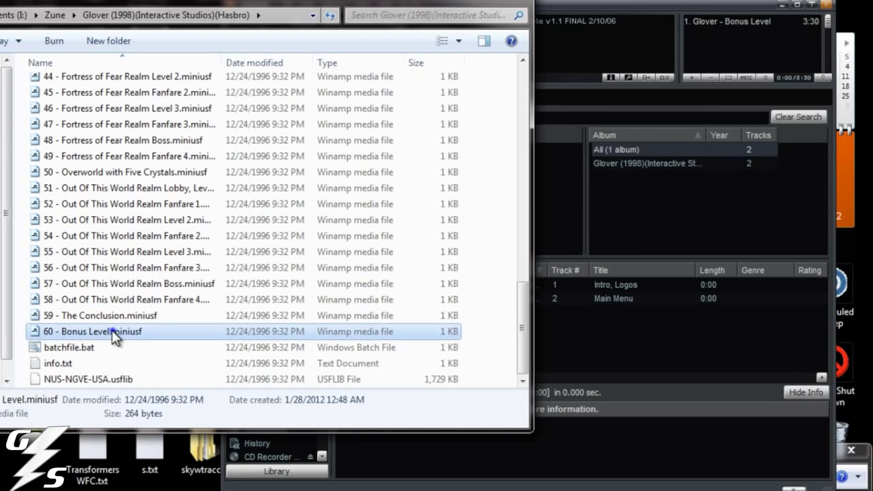
right_click(112, 330)
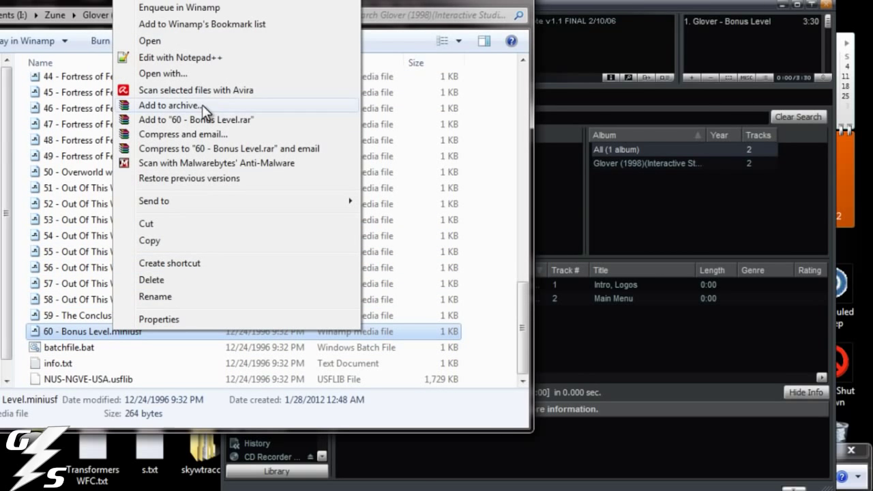
left_click(200, 73)
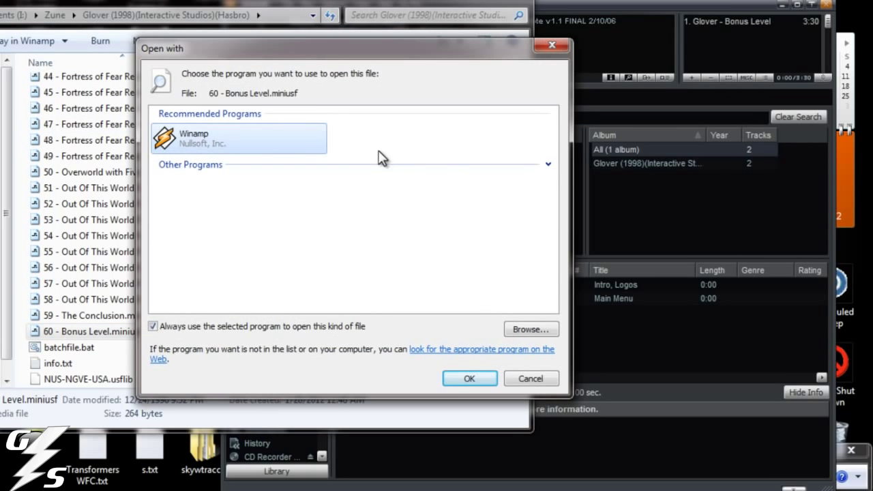
left_click(548, 165)
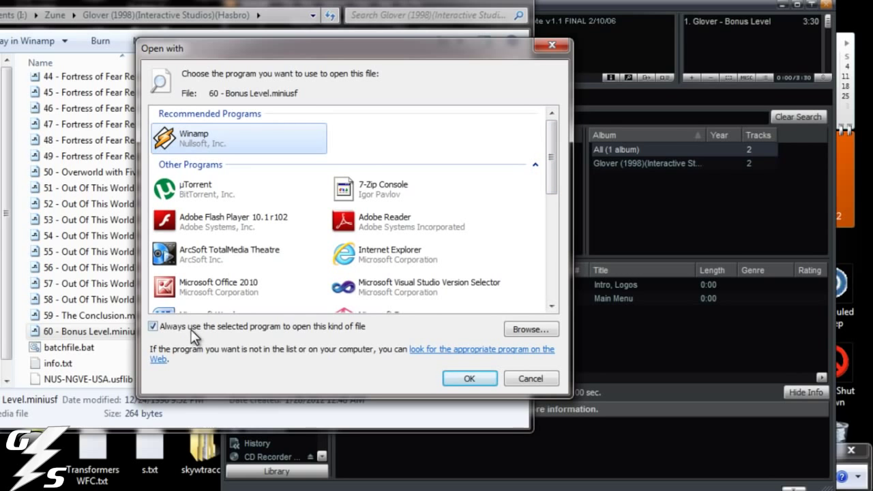
left_click(155, 327)
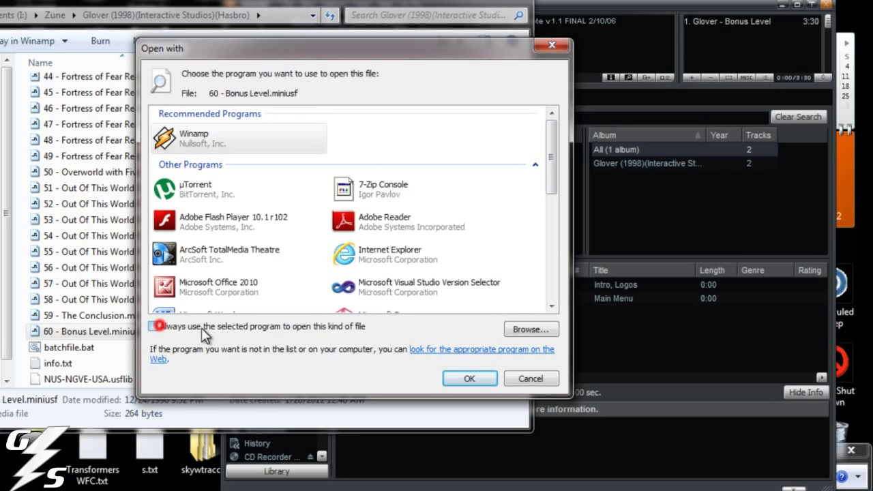
left_click(300, 257)
scroll(298, 256, "down", 3)
scroll(300, 259, "down", 3)
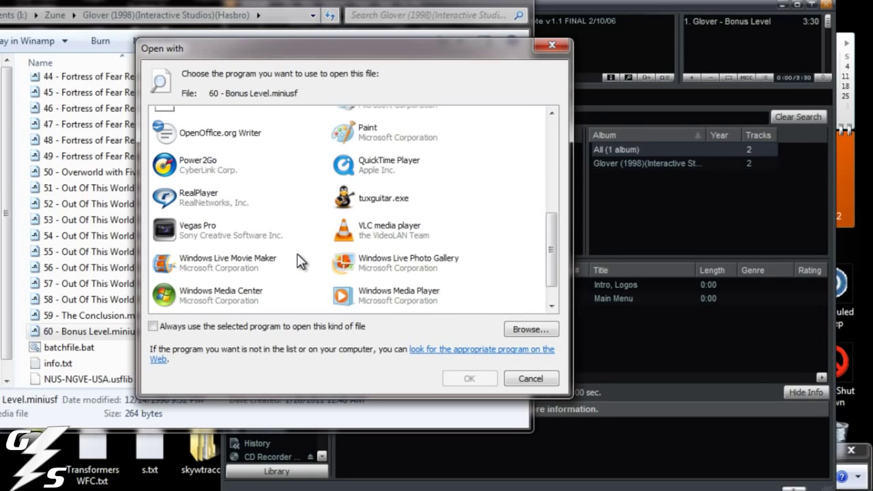
left_click(403, 294)
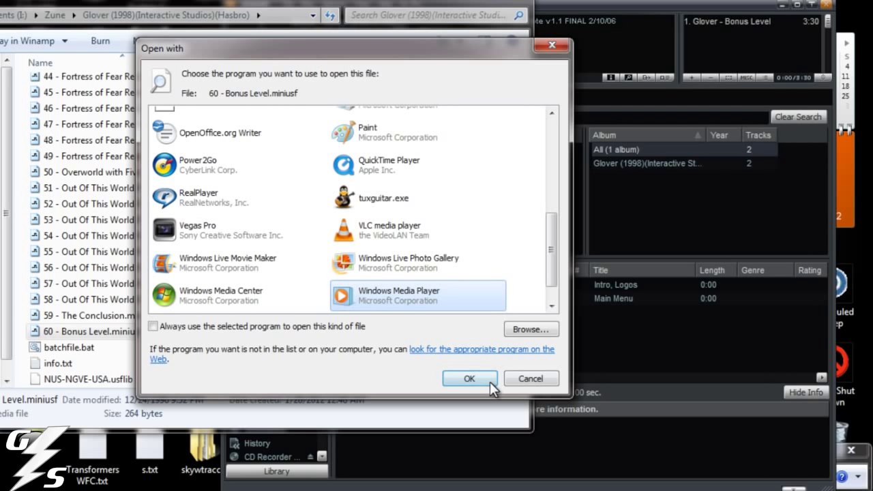
left_click(470, 379)
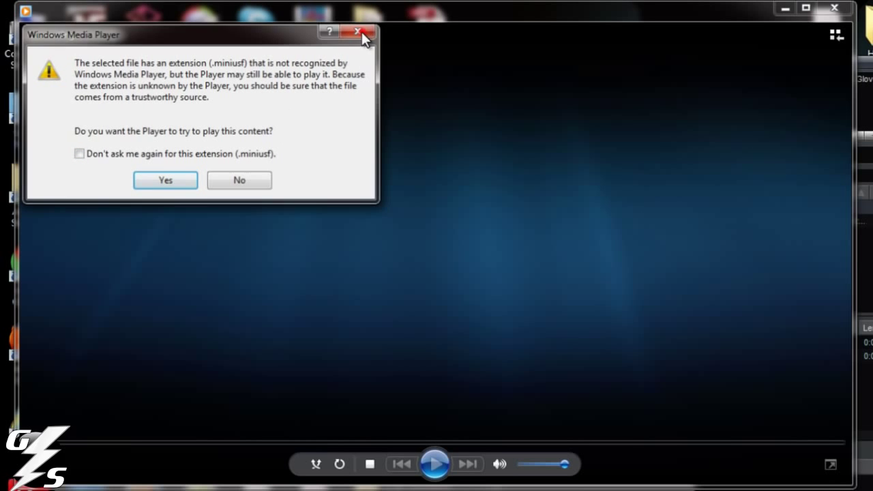
left_click(362, 33)
left_click(843, 8)
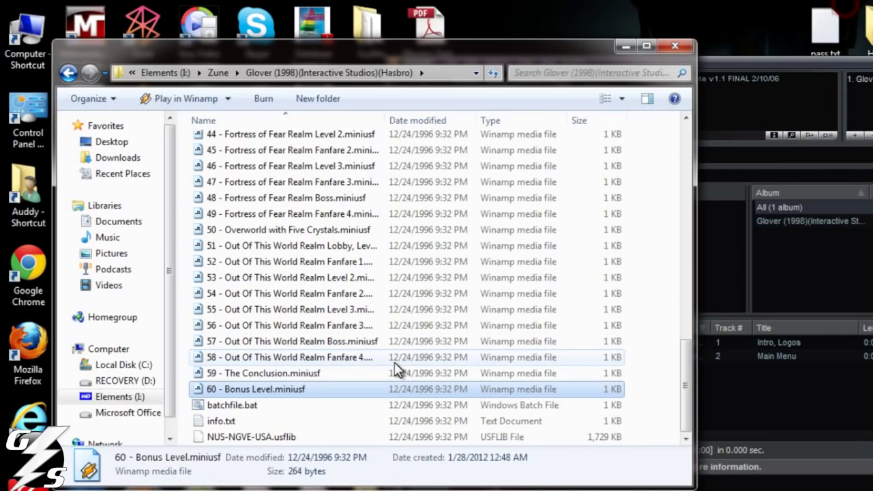
Try to open 60 - Bonus Level.miniusf with Microsoft Zune without making it the default program
right_click(262, 387)
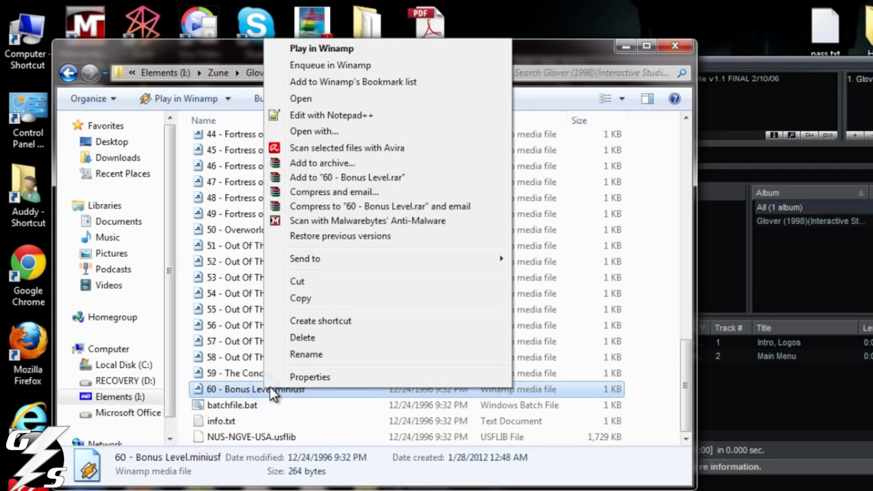
left_click(313, 132)
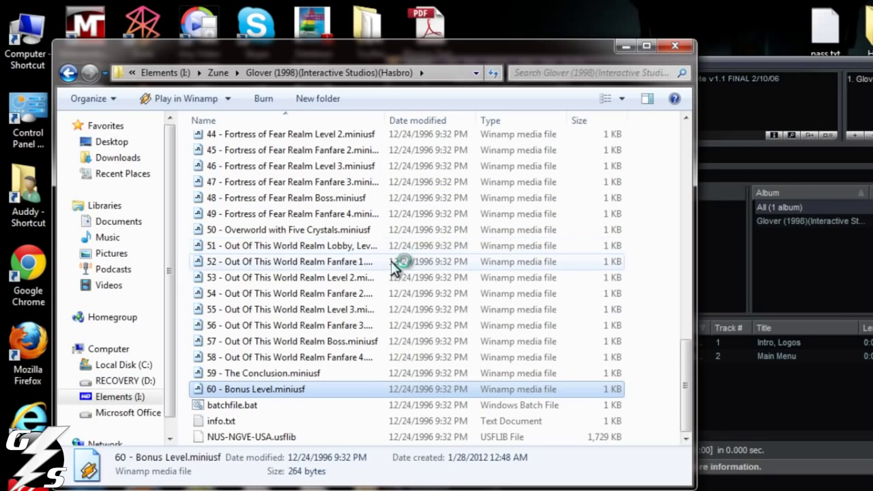
left_click(713, 218)
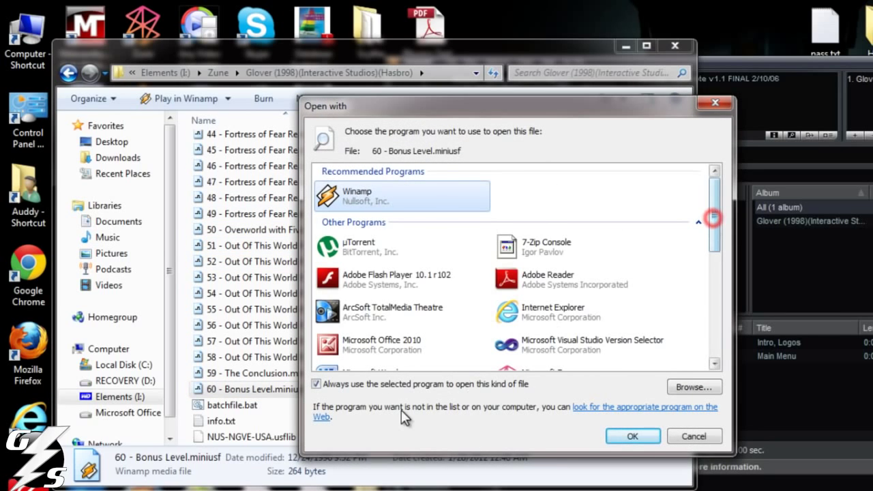
left_click(316, 384)
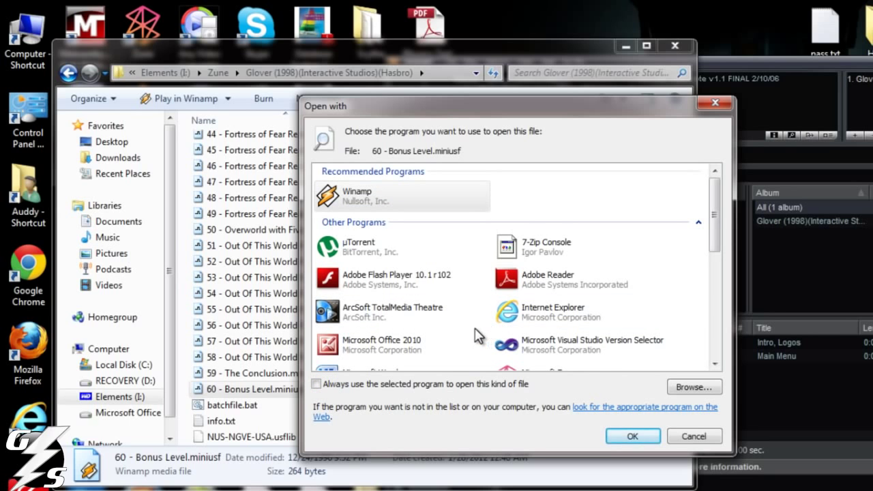
scroll(477, 334, "down", 3)
scroll(476, 326, "up", 1)
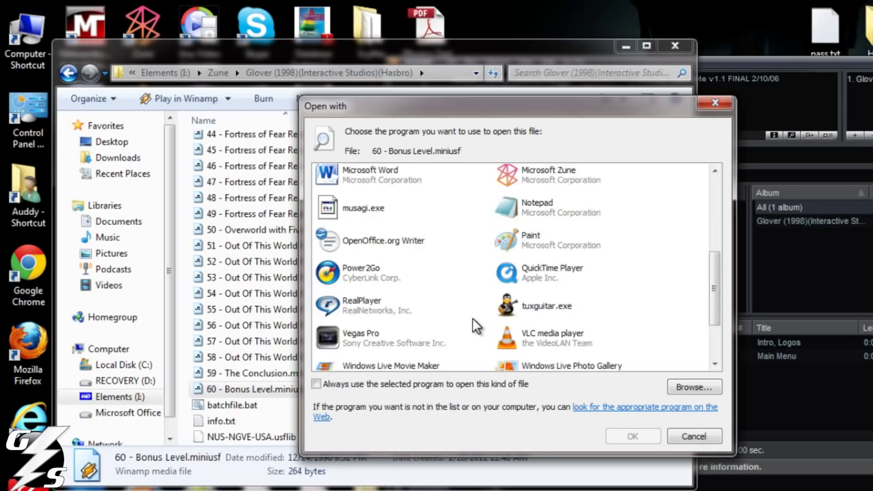
scroll(476, 326, "up", 2)
left_click(539, 263)
left_click(632, 434)
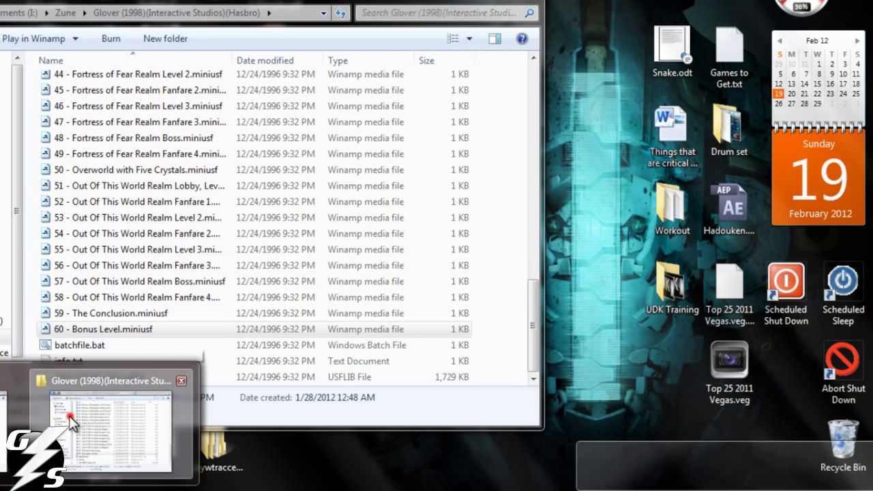
Try to add 60 - Bonus Level.miniusf from the Glover folder to the Zune collection, and close the open windows, including Winamp
left_click(72, 423)
left_click_drag(75, 332, 661, 247)
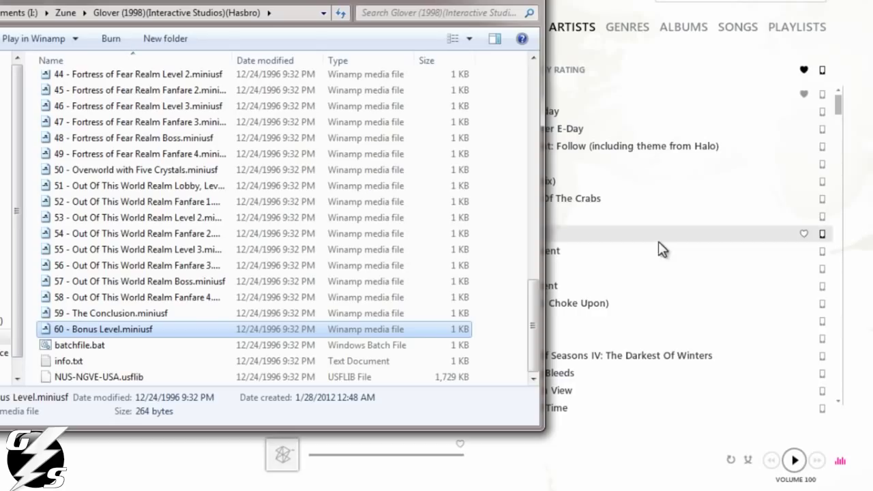
left_click(495, 2)
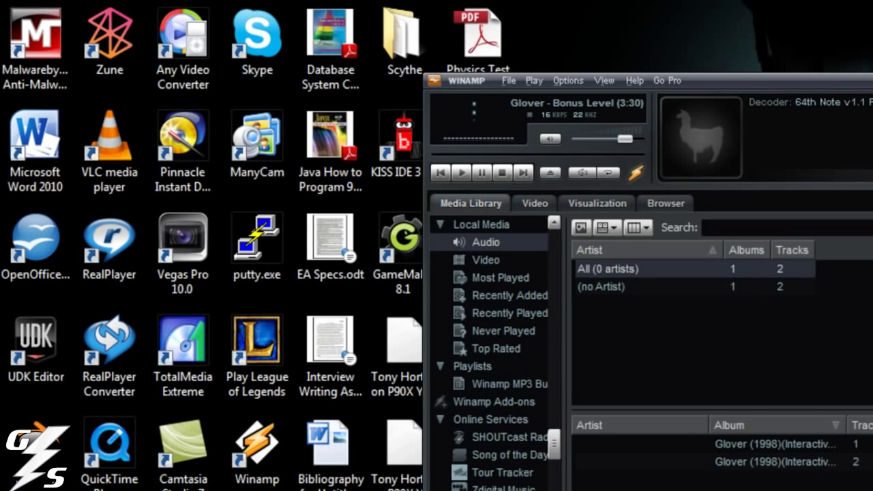
key("alt+F4")
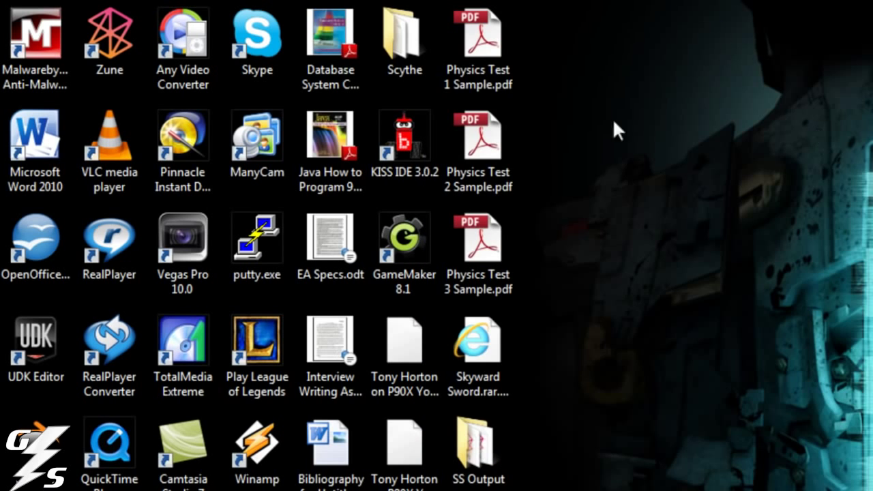
Launch RealPlayer Converter from the desktop
left_click(180, 42)
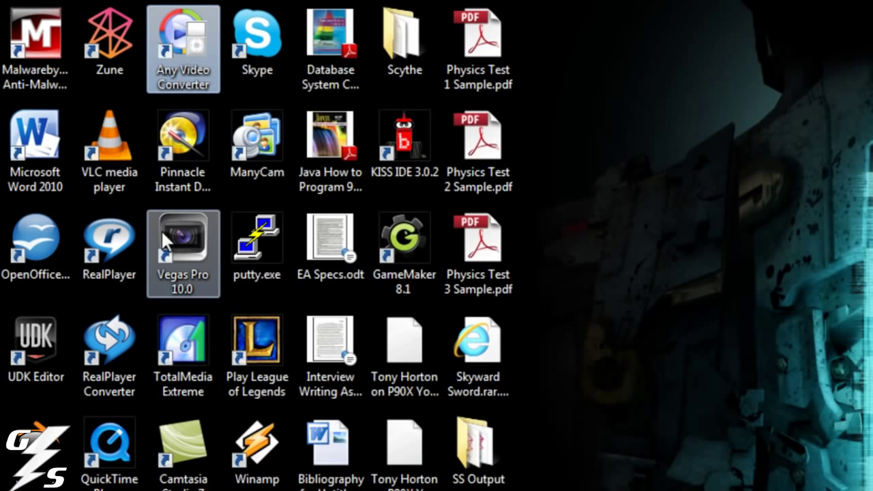
left_click(110, 243)
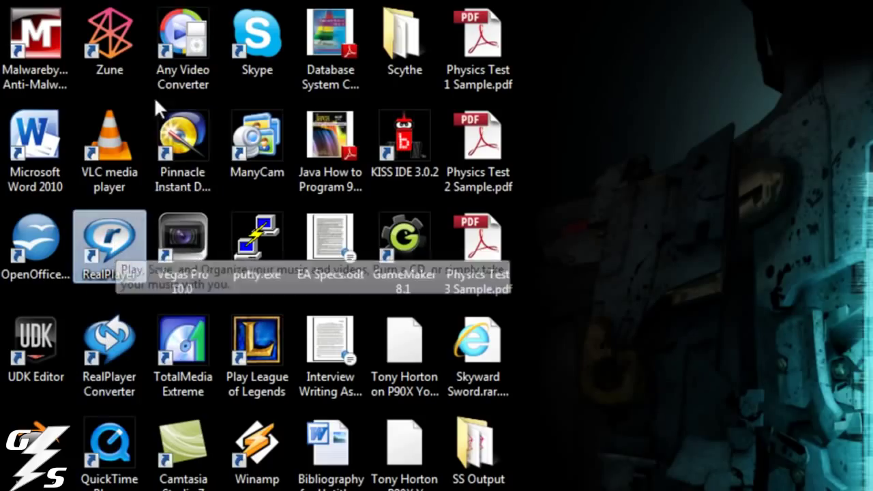
left_click(181, 42)
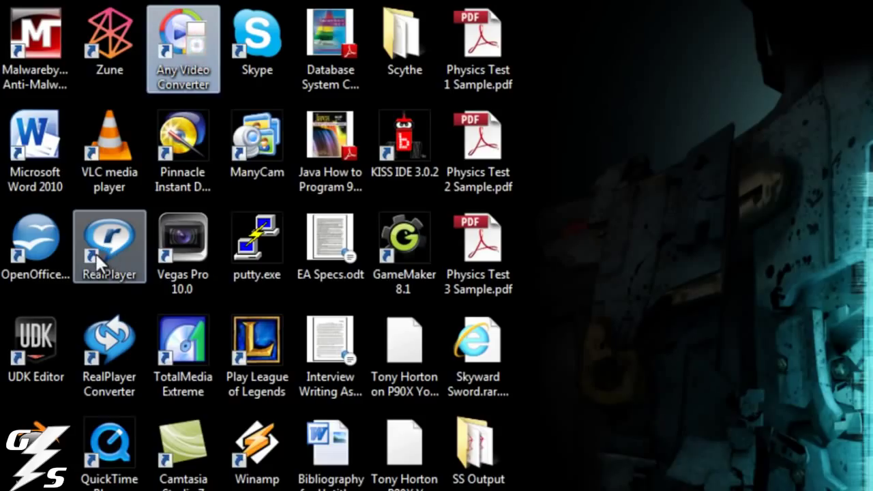
left_click(103, 337)
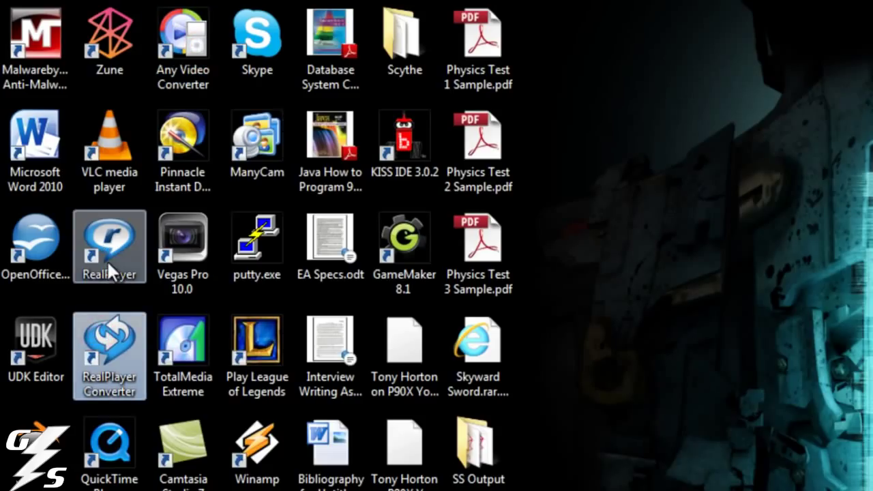
double_click(107, 342)
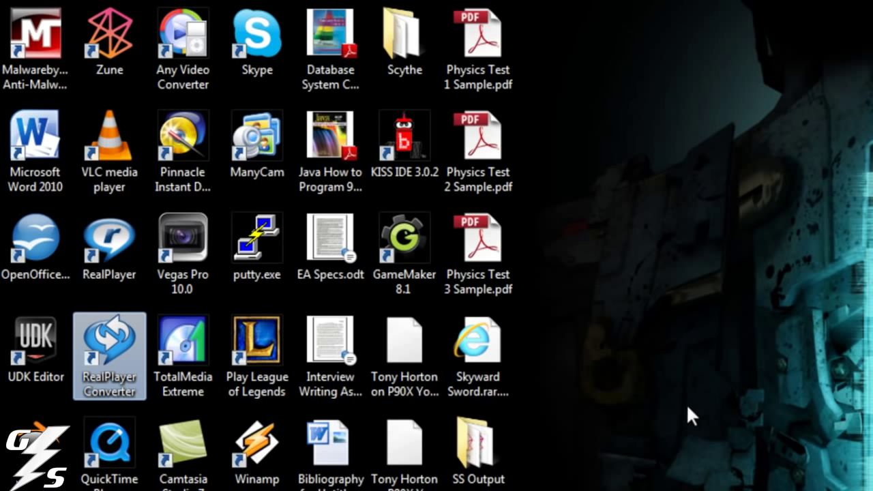
key("Return")
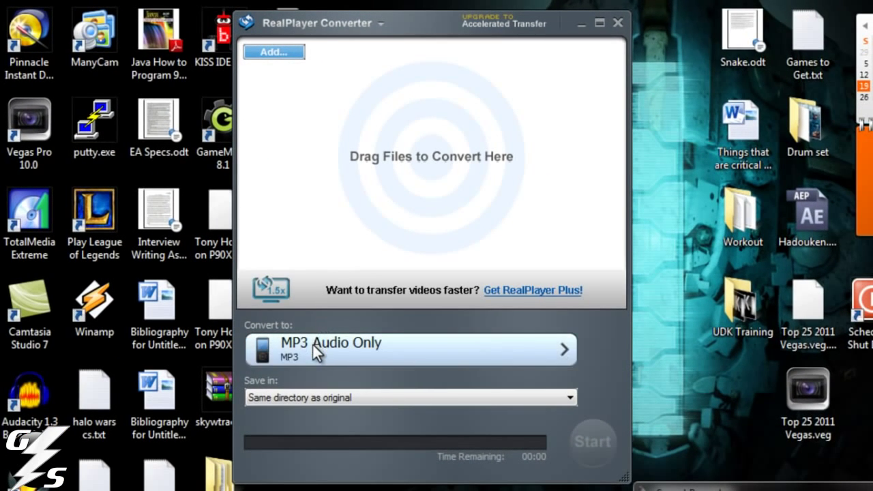
Open the output device selection in RealPlayer Converter and look at the available device and format categories
left_click(313, 346)
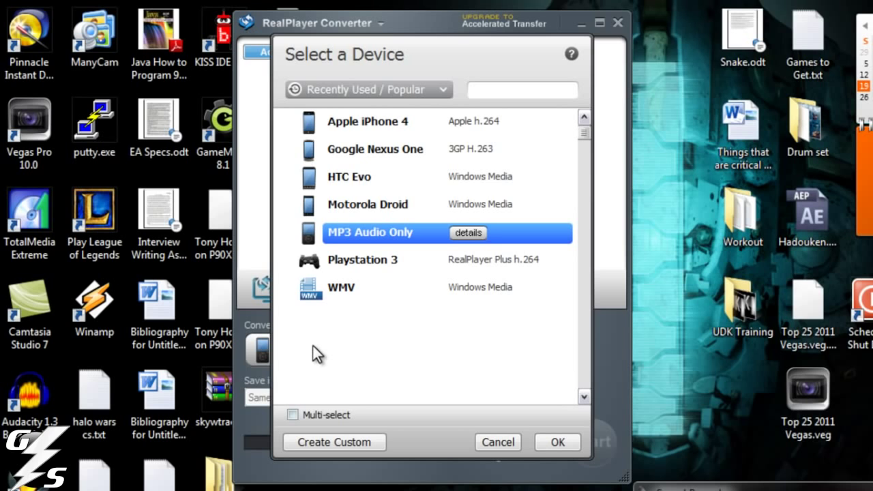
left_click(400, 89)
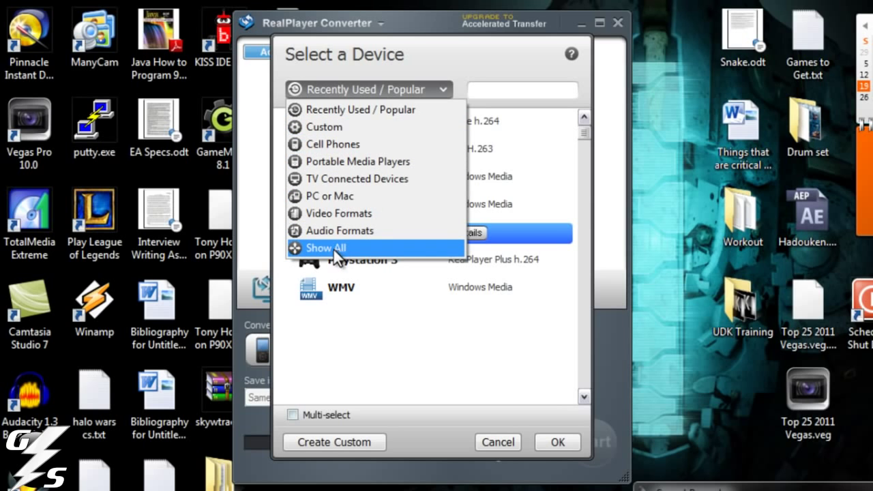
left_click(448, 33)
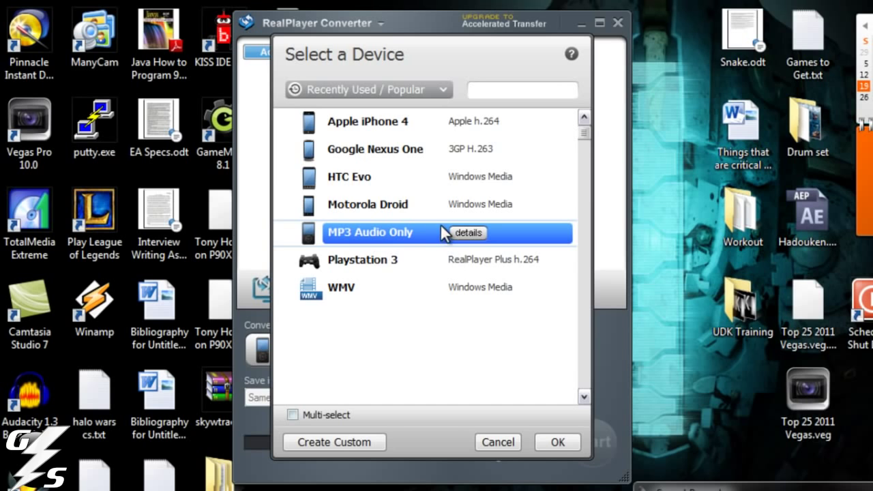
Review the MP3 Audio Only format and quality options, keep MP3 at 320 kbps Stereo, and confirm it as the output device
left_click(467, 233)
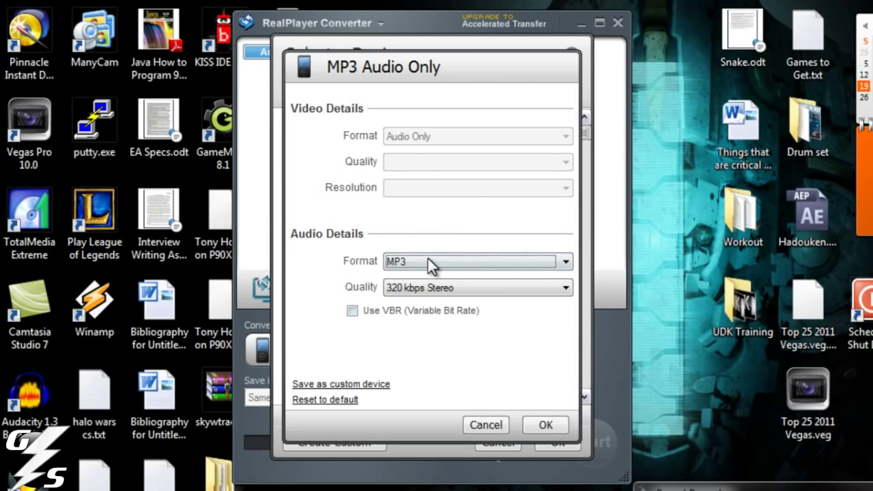
left_click(427, 262)
left_click(444, 223)
left_click(428, 287)
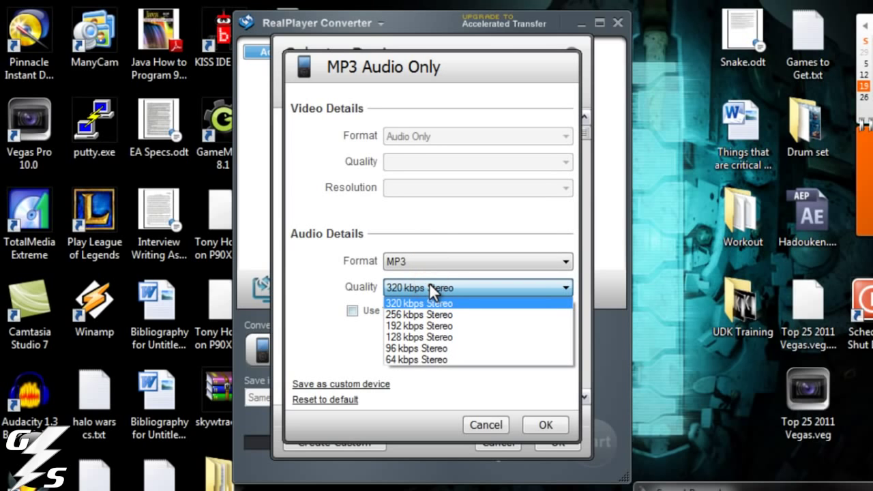
left_click(359, 283)
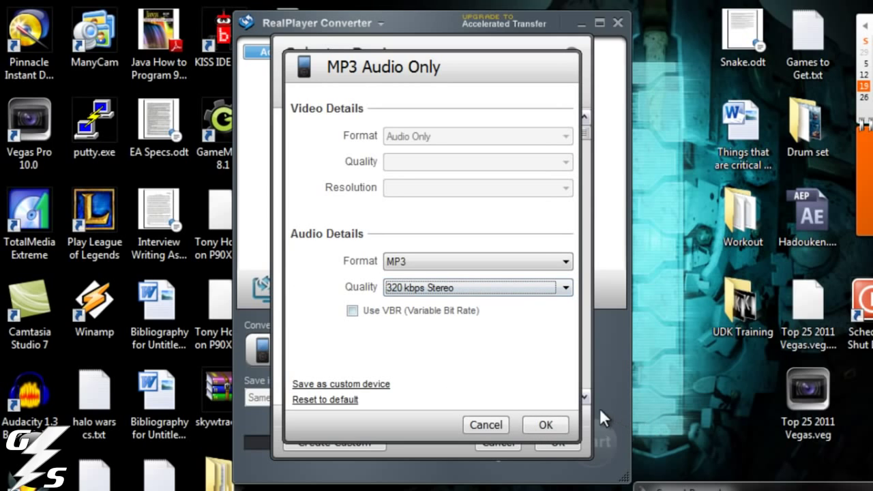
left_click(546, 424)
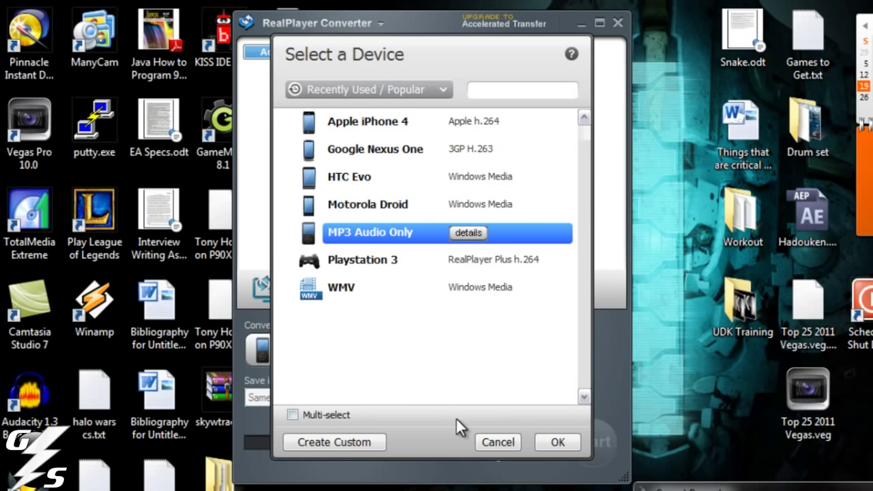
left_click(546, 440)
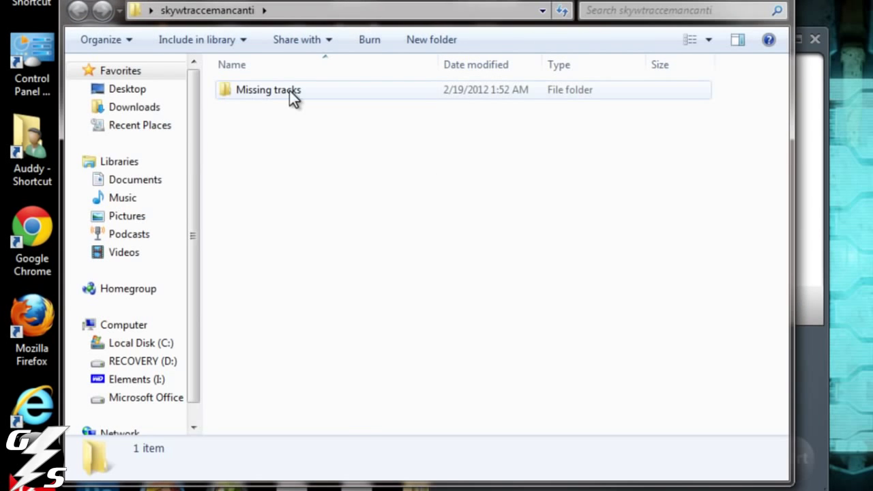
Add SSTest.wav from the Missing tracks folder in skywtraccemancanti to the RealPlayer Converter list
double_click(289, 91)
left_click(273, 146)
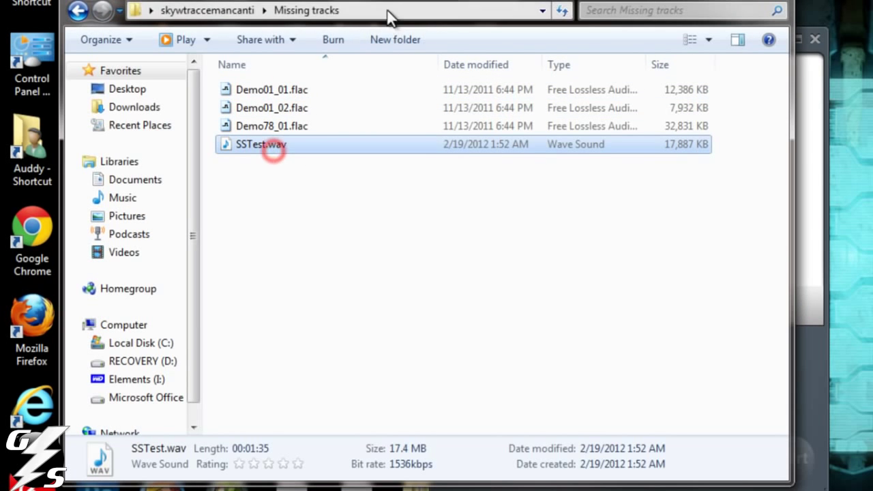
left_click_drag(297, 6, 115, 33)
left_click_drag(67, 176, 717, 219)
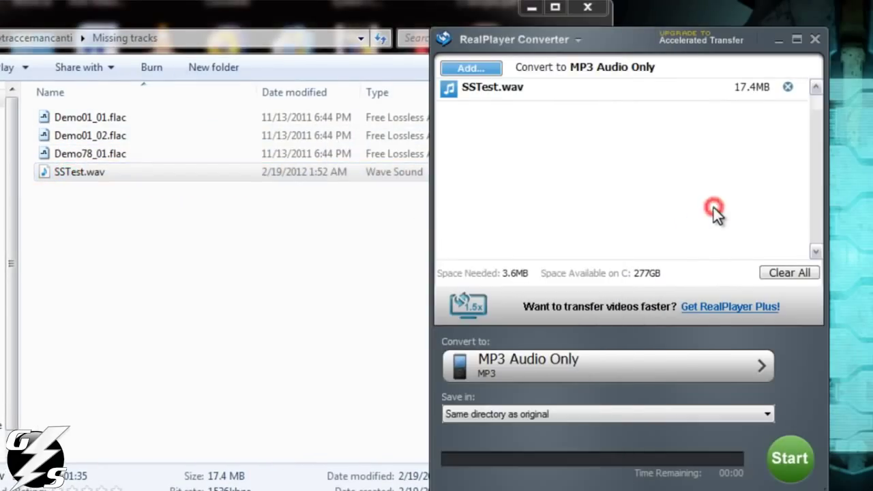
Convert SSTest.wav to MP3 with the output saved in the same directory as the original, and dismiss the conversion summary
left_click(481, 410)
left_click(469, 462)
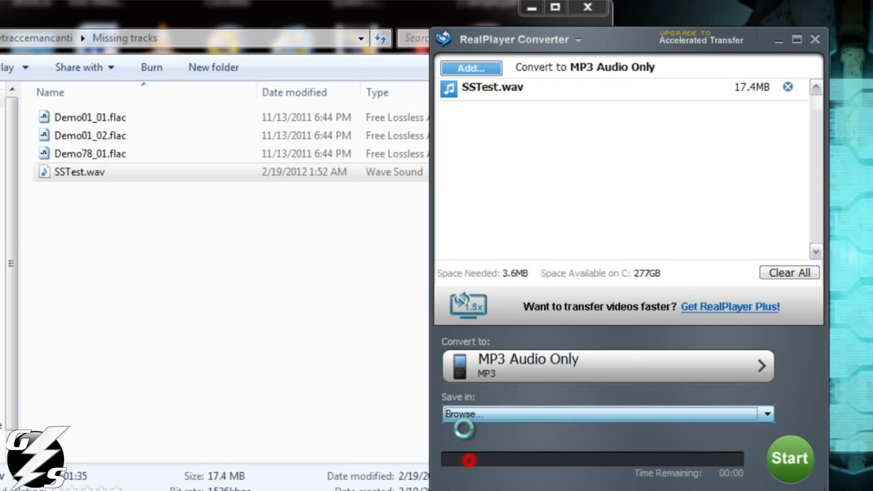
left_click(699, 103)
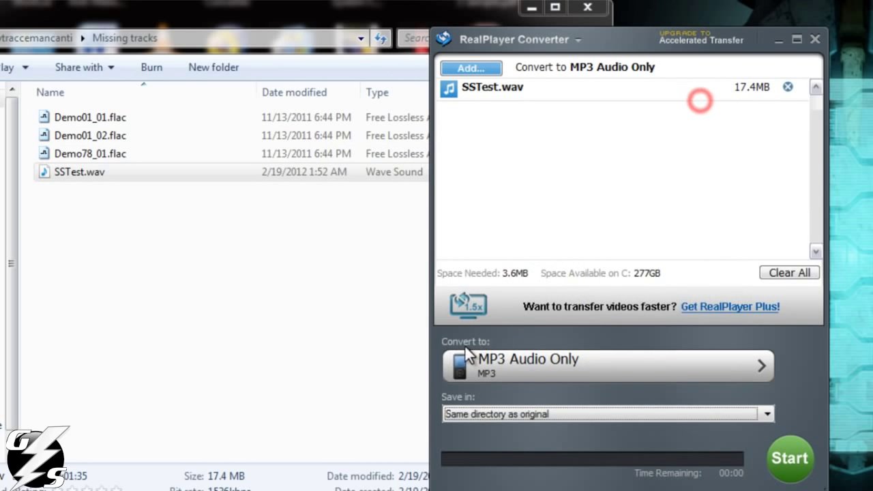
left_click(782, 450)
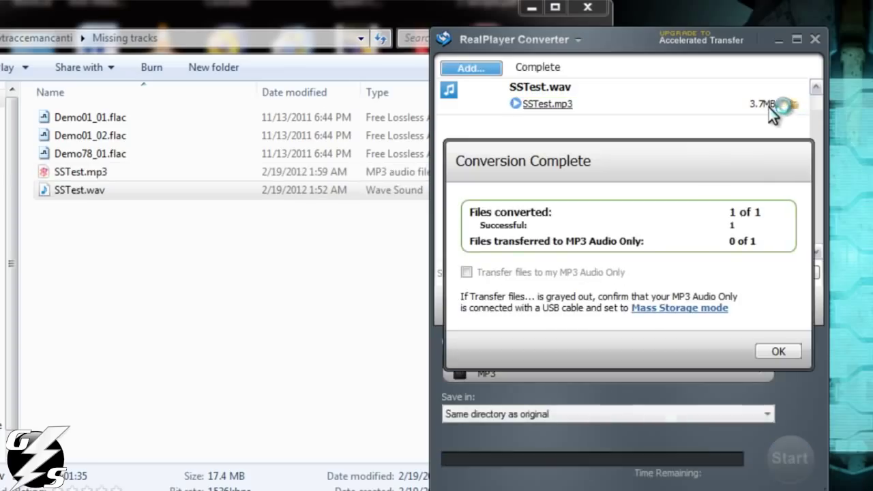
left_click(763, 356)
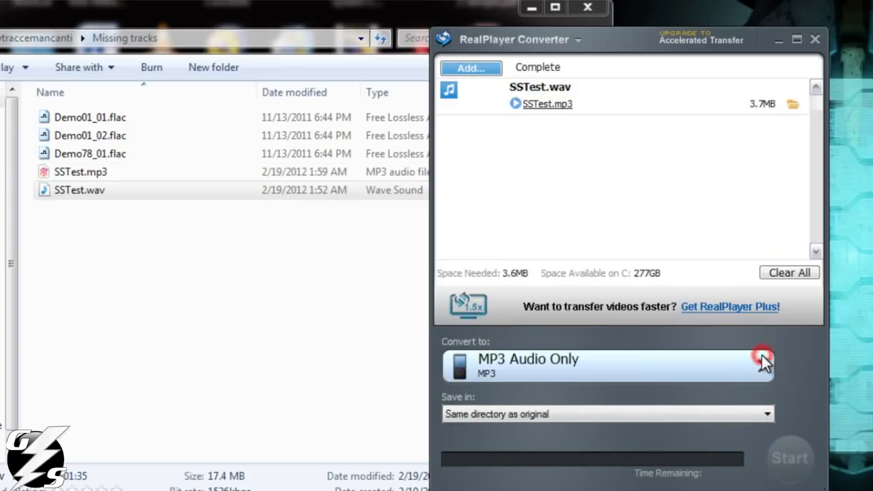
Play the converted SSTest.mp3 from the Missing tracks folder in Zune, and pause the playback
left_click(303, 306)
left_click(139, 177)
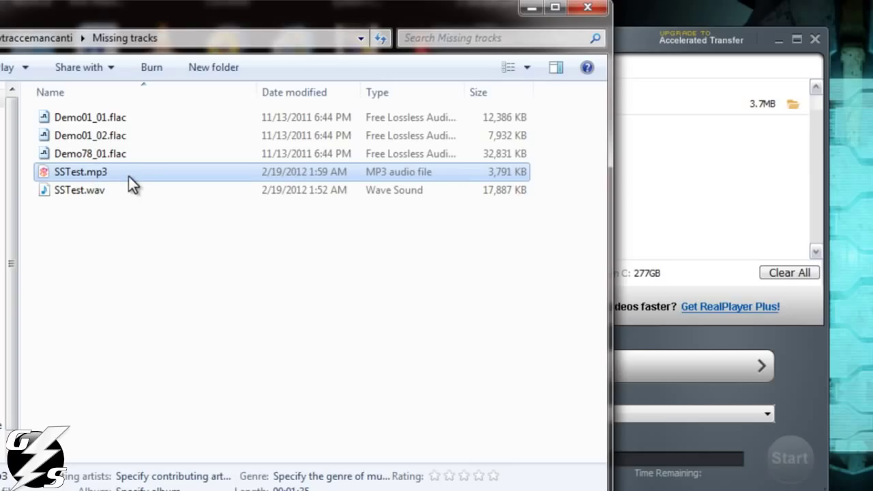
double_click(129, 176)
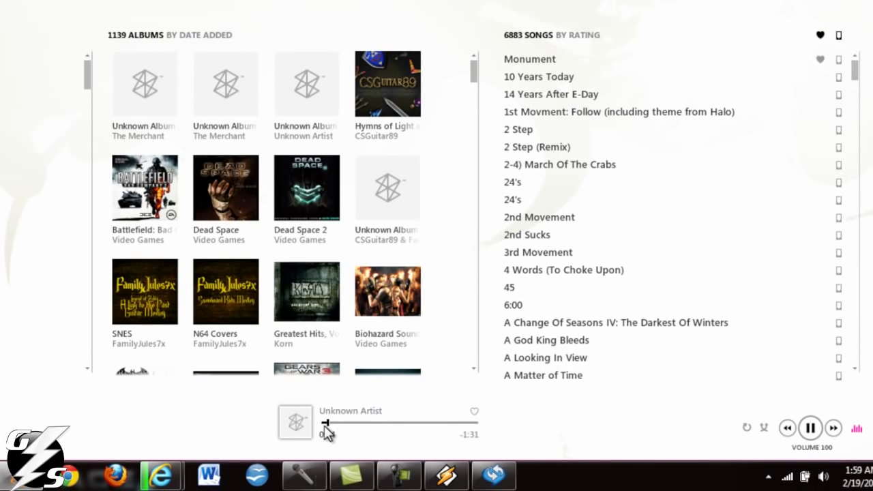
left_click(809, 428)
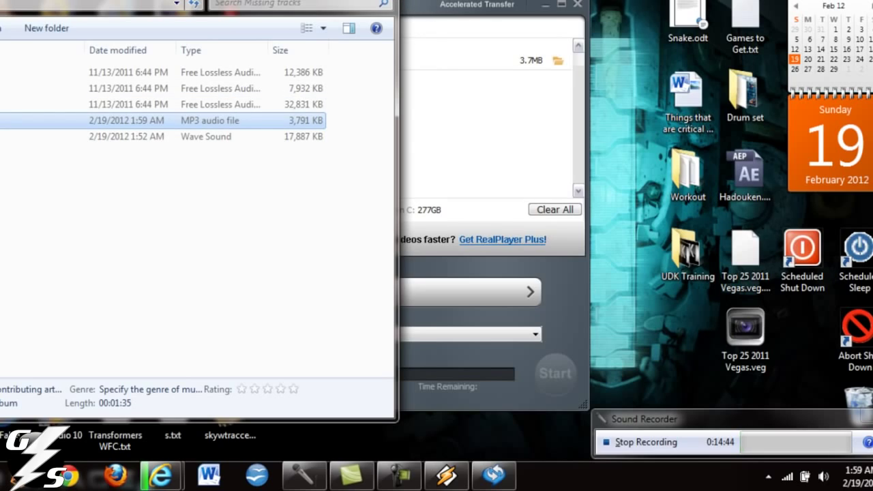
Close the Missing tracks folder and RealPlayer Converter to return to the desktop
left_click(394, 3)
left_click(577, 5)
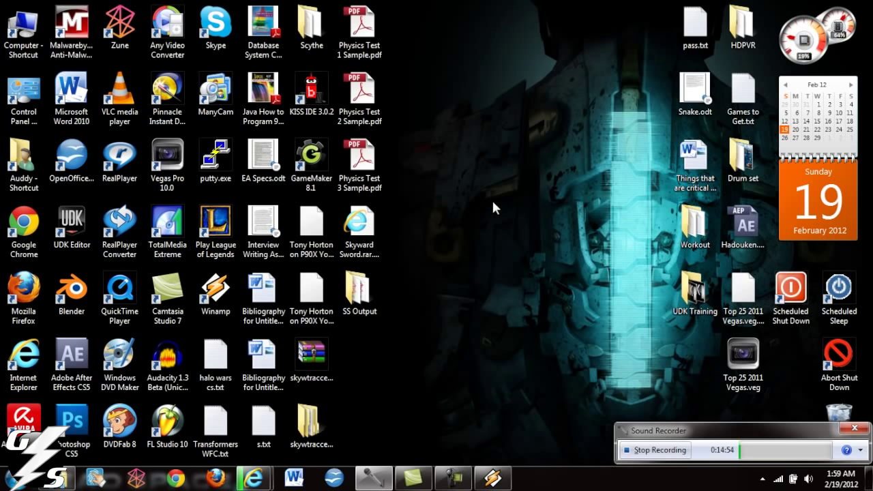
left_click(607, 117)
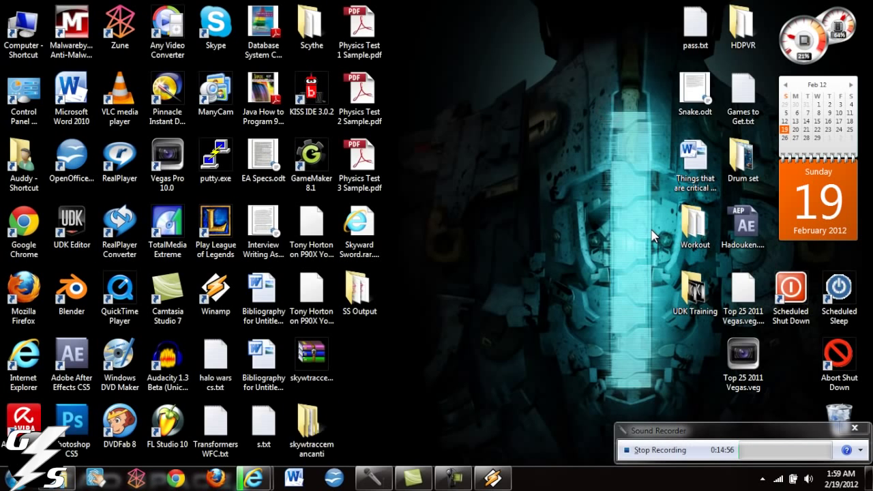